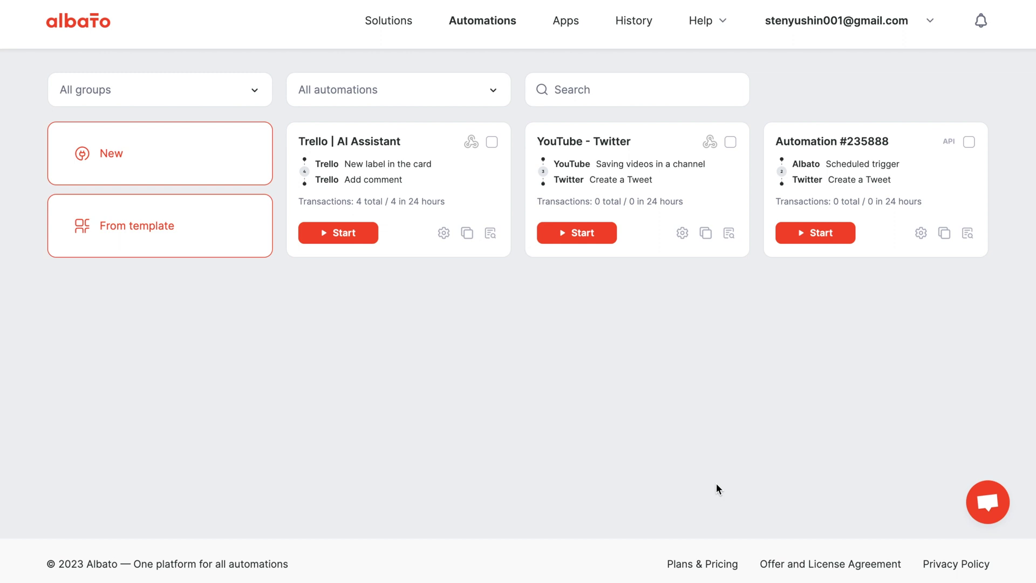
- Start a new, empty automation (#253485) from the Automations list
left_click(153, 162)
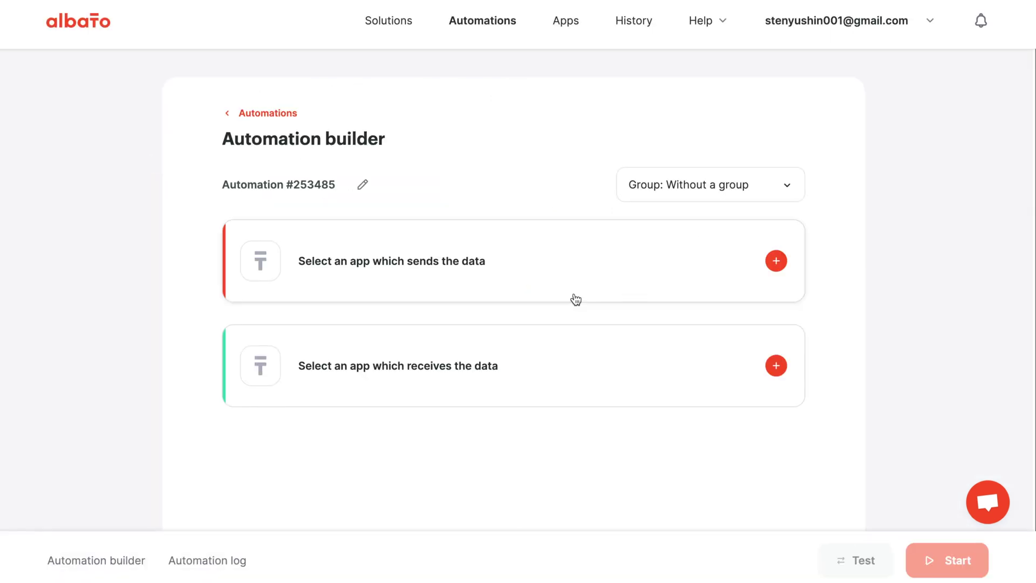
- Make Trello the trigger app with the 'New label in the card' event
left_click(542, 271)
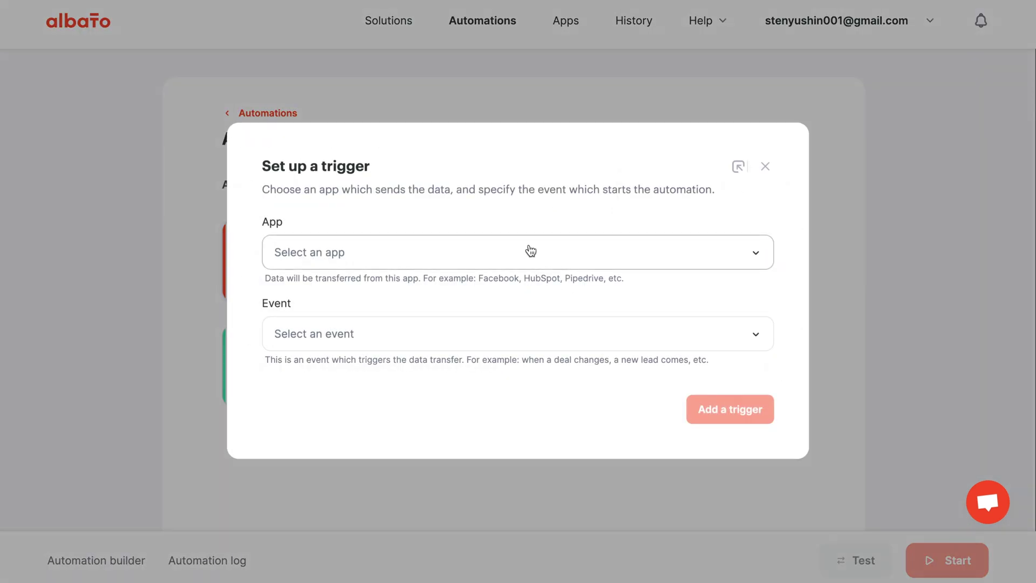
left_click(530, 251)
type("trr")
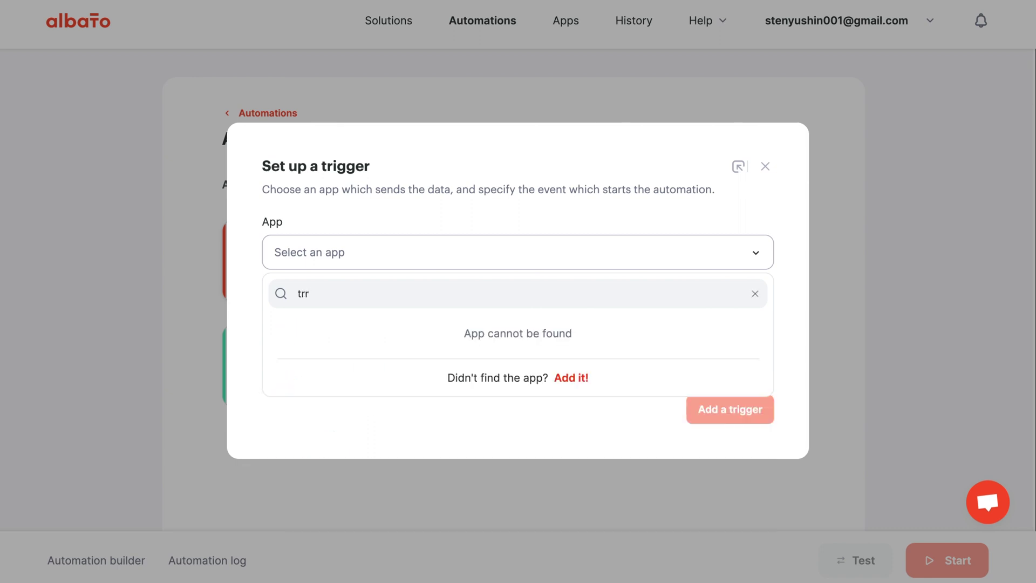
key("BackSpace")
type("e")
left_click(448, 382)
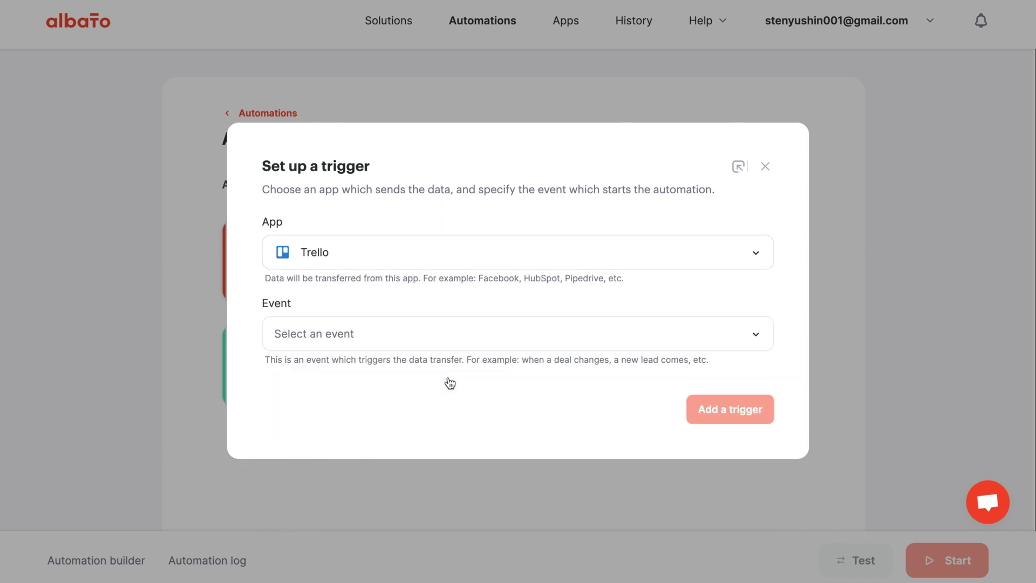
left_click(440, 335)
scroll(444, 448, "down", 2)
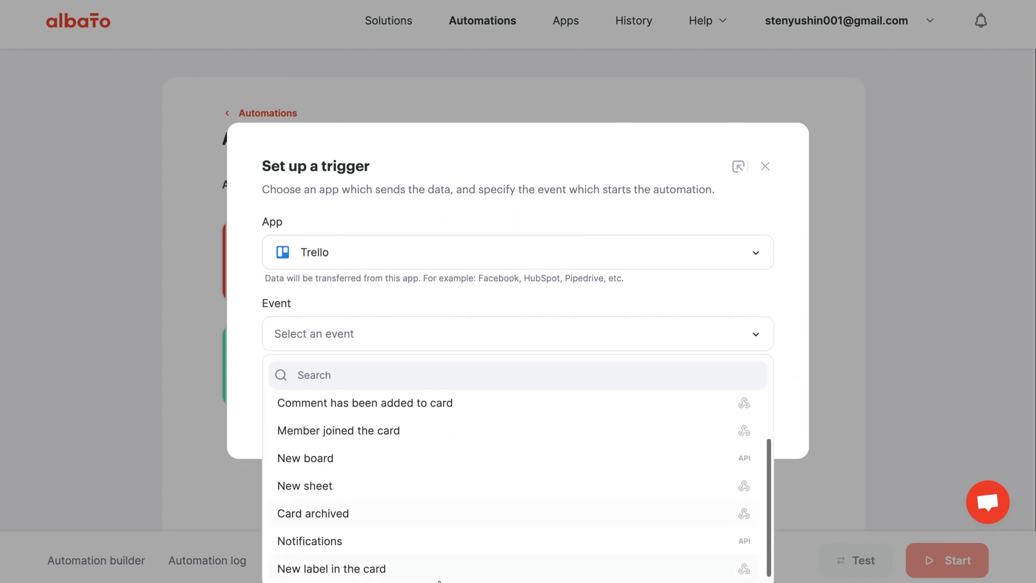
left_click(435, 565)
- Use the Trello_OpenAI account and the Marketing Requests board, then add the trigger
left_click(429, 389)
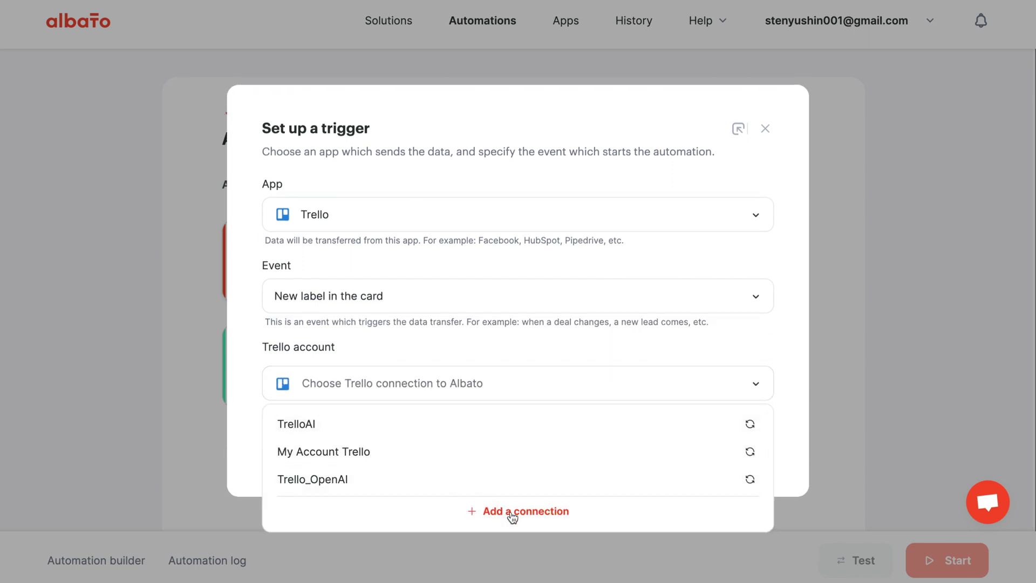
left_click(493, 481)
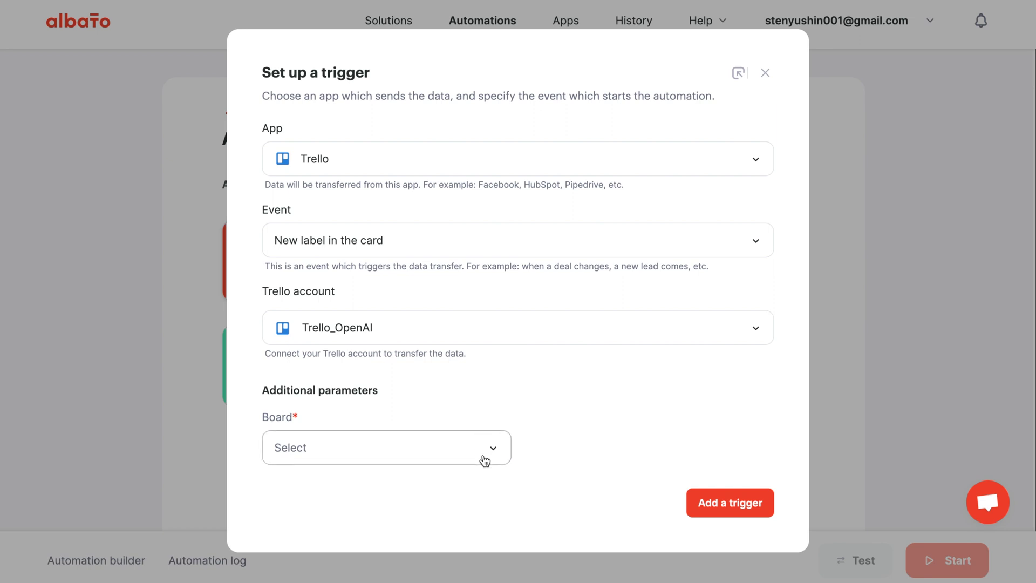
left_click(484, 460)
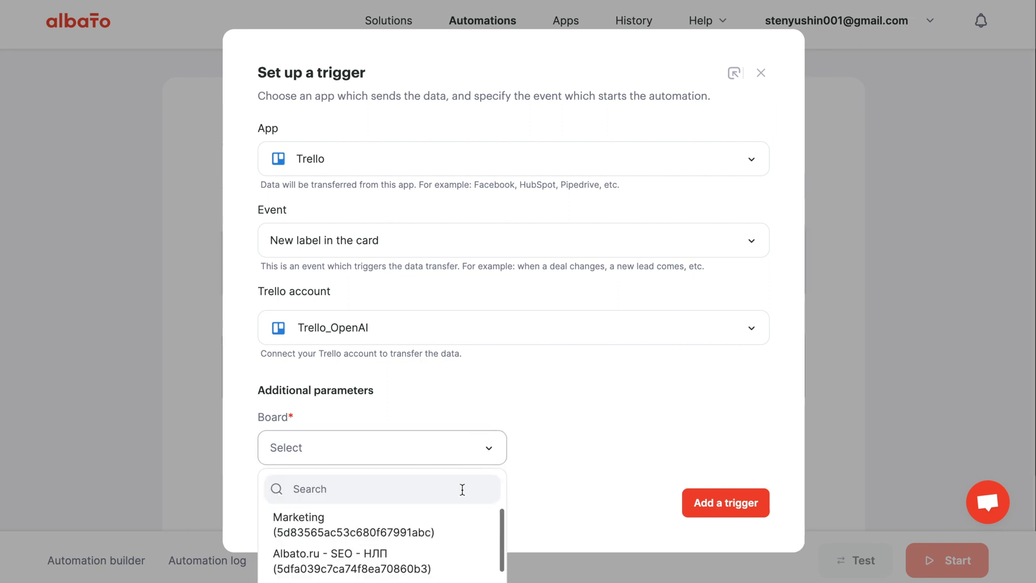
scroll(454, 513, "down", 2)
scroll(529, 448, "down", 3)
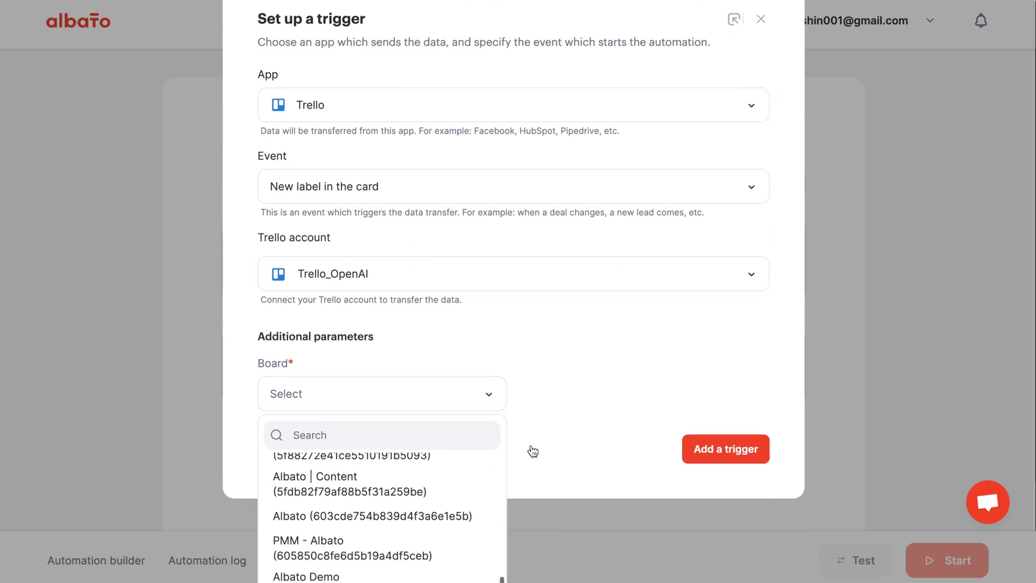
left_click(378, 536)
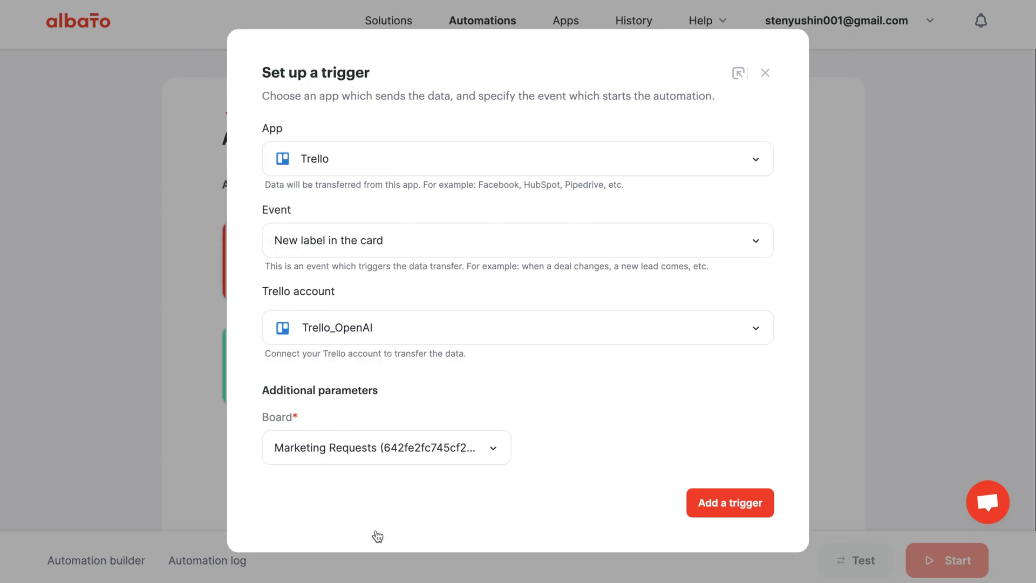
left_click(713, 502)
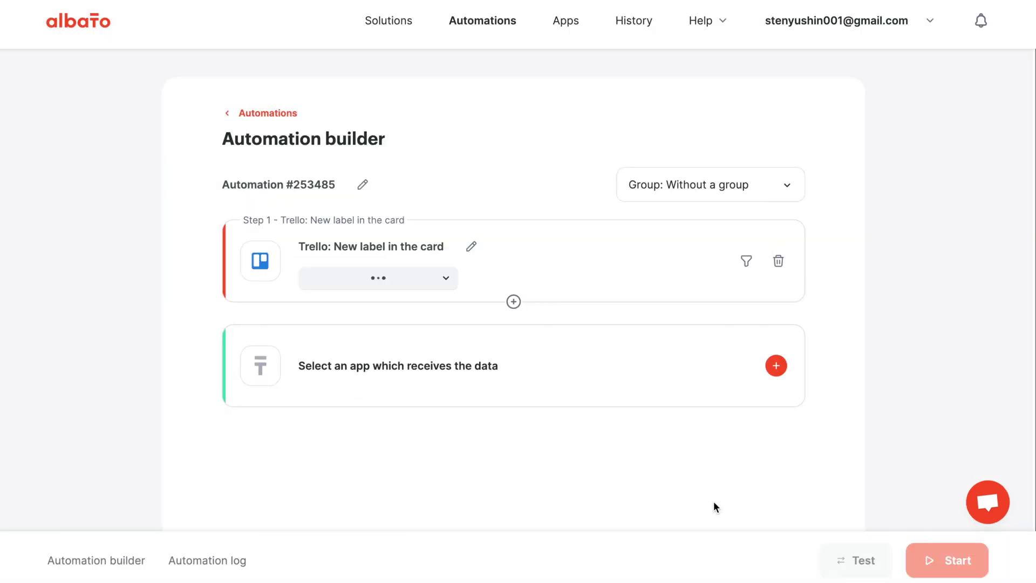
- Add a Trello 'Find card by ID' action using the Trello_OpenAI connection
mouse_move(513, 301)
left_click(473, 305)
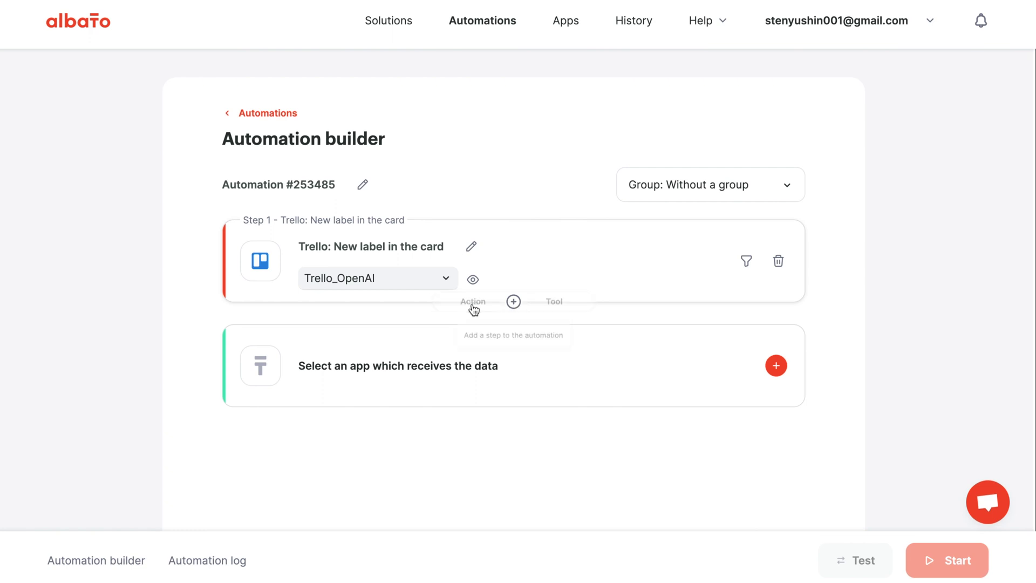
left_click(453, 252)
type("tre")
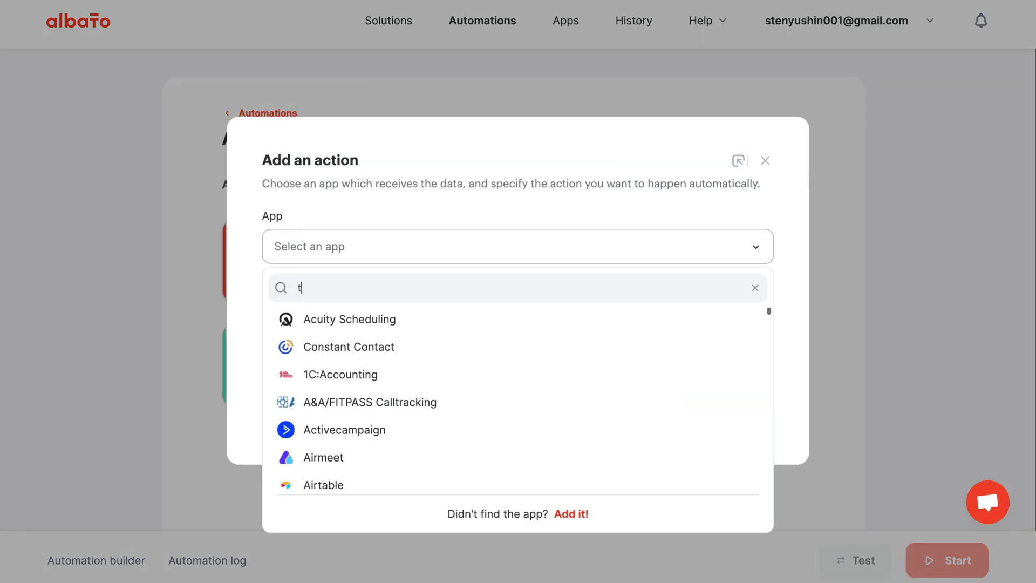
left_click(438, 432)
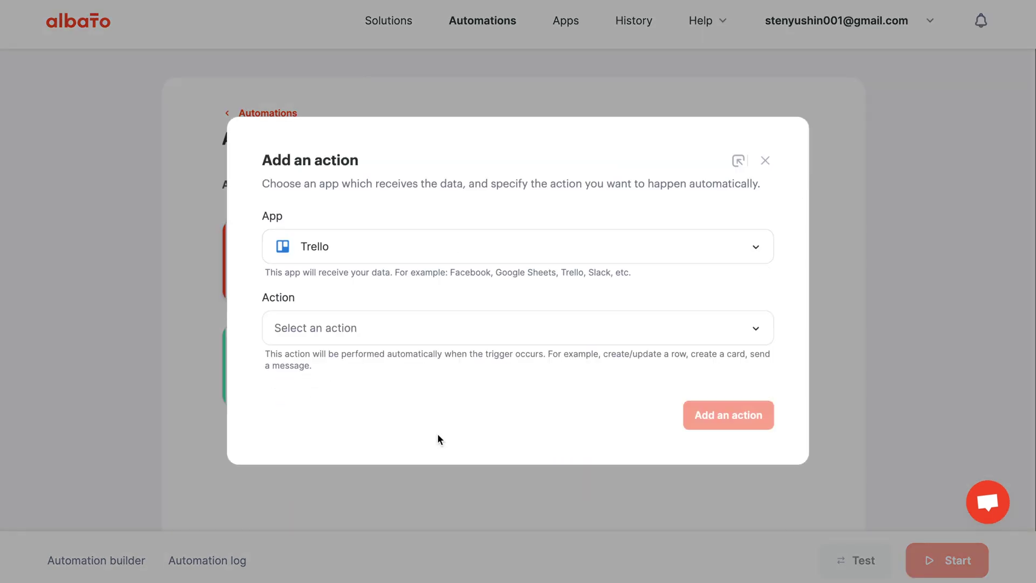
left_click(413, 332)
left_click(442, 511)
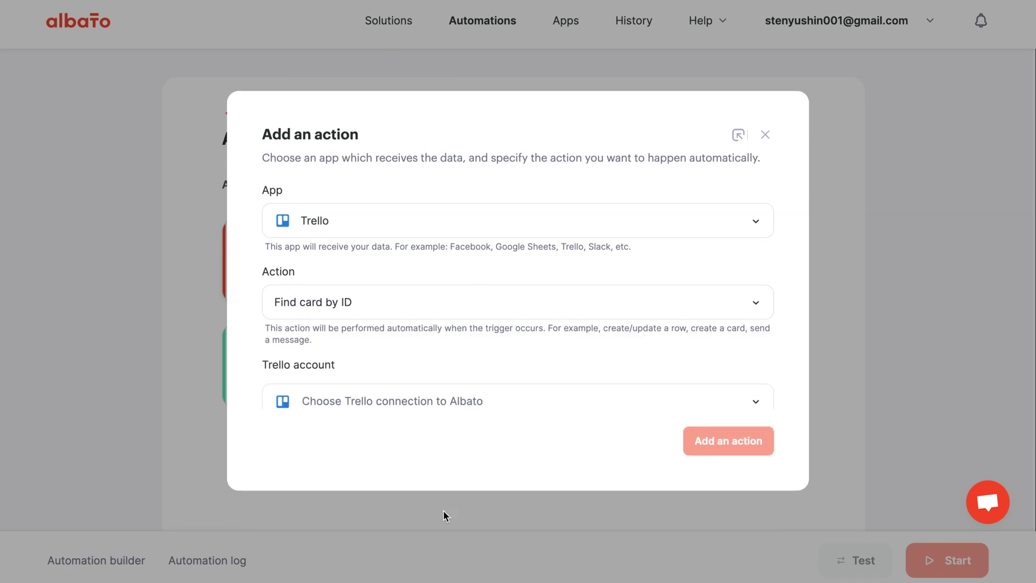
left_click(422, 388)
left_click(423, 484)
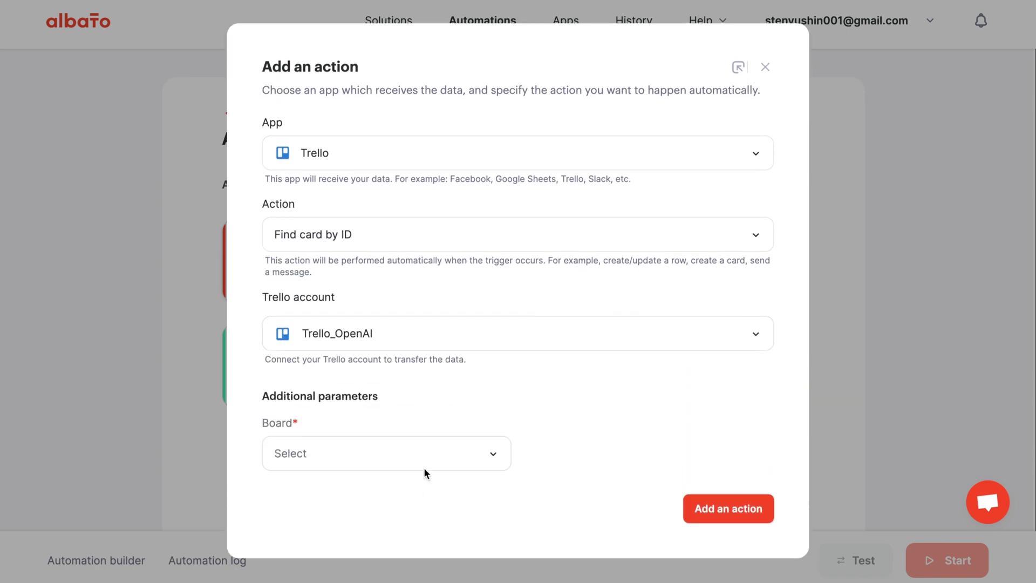
- Point the lookup at the Marketing Requests board and add the action
left_click(423, 462)
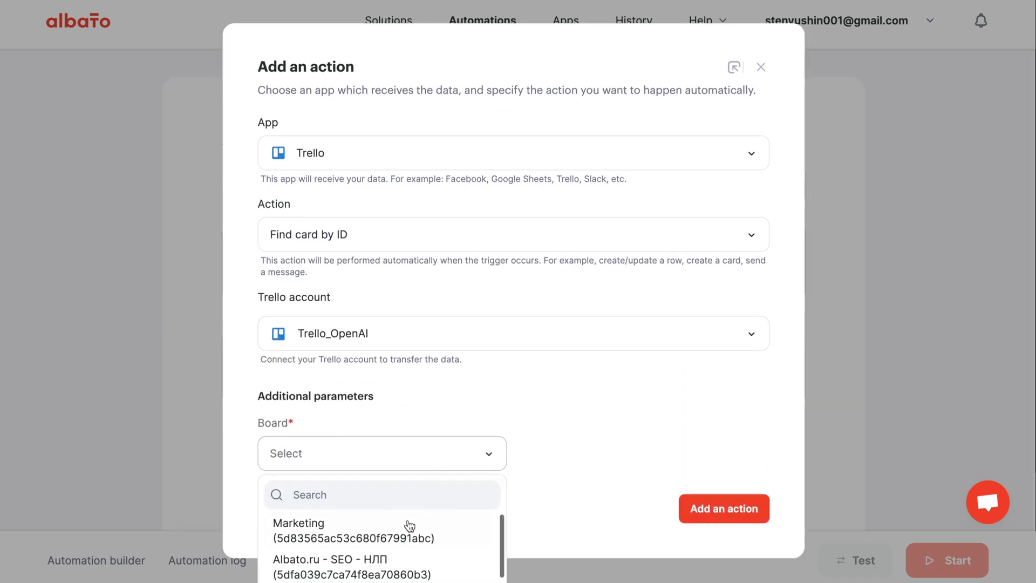
scroll(407, 527, "down", 3)
scroll(540, 468, "down", 3)
left_click(370, 532)
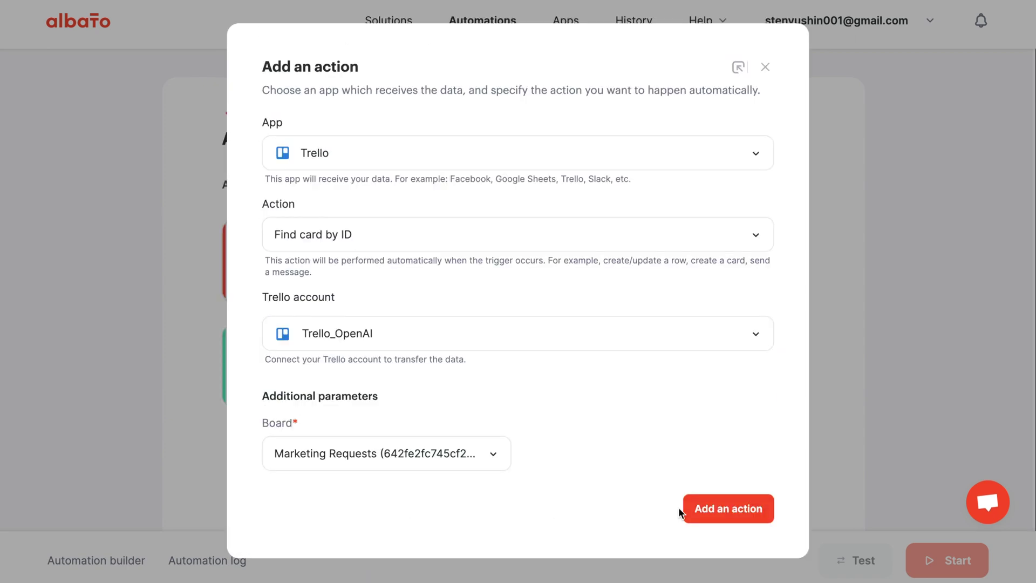
left_click(720, 509)
- Map the ID field to the trigger's Card ID and save the step
left_click(367, 298)
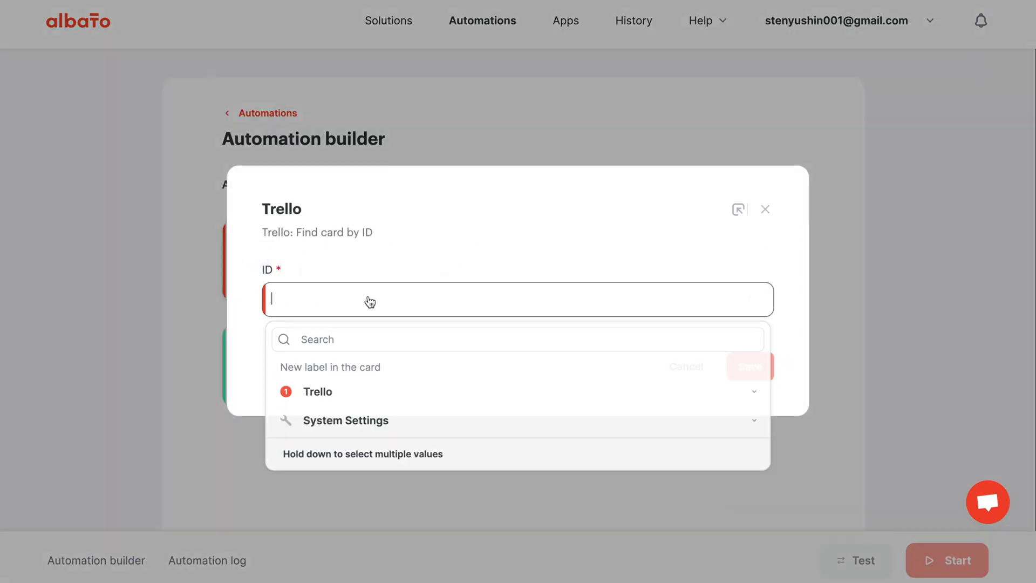
left_click(376, 391)
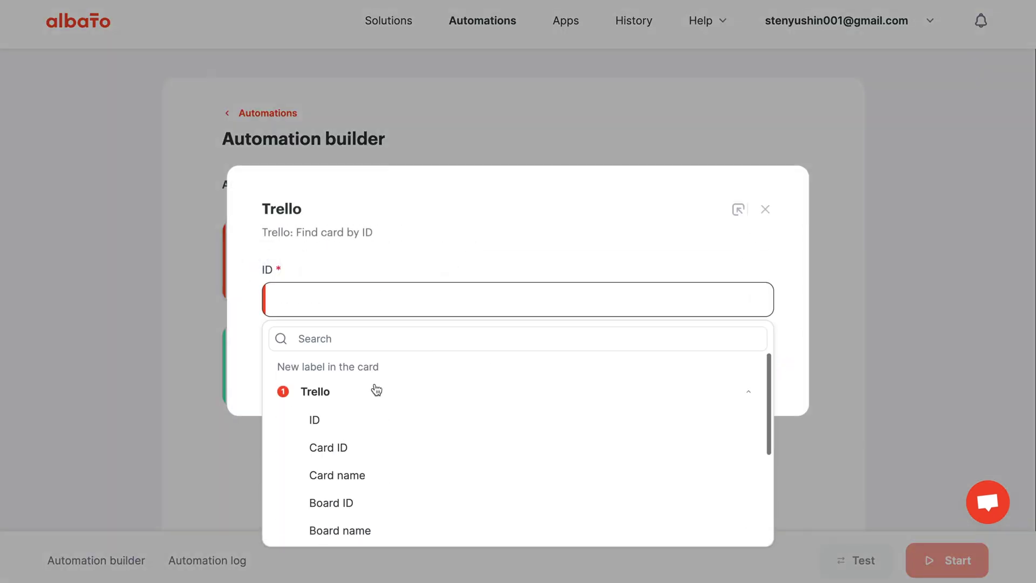
left_click(383, 452)
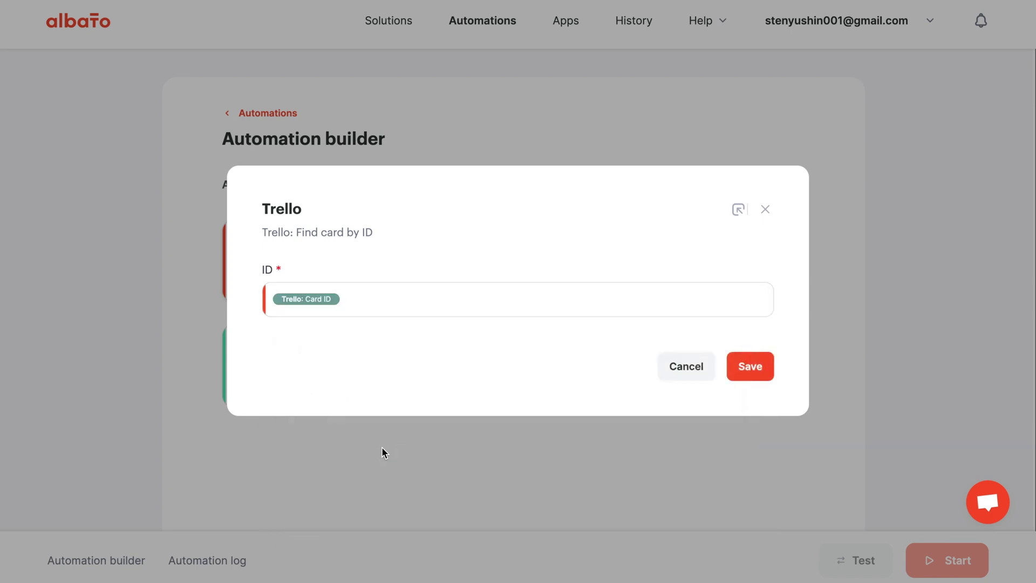
left_click(756, 368)
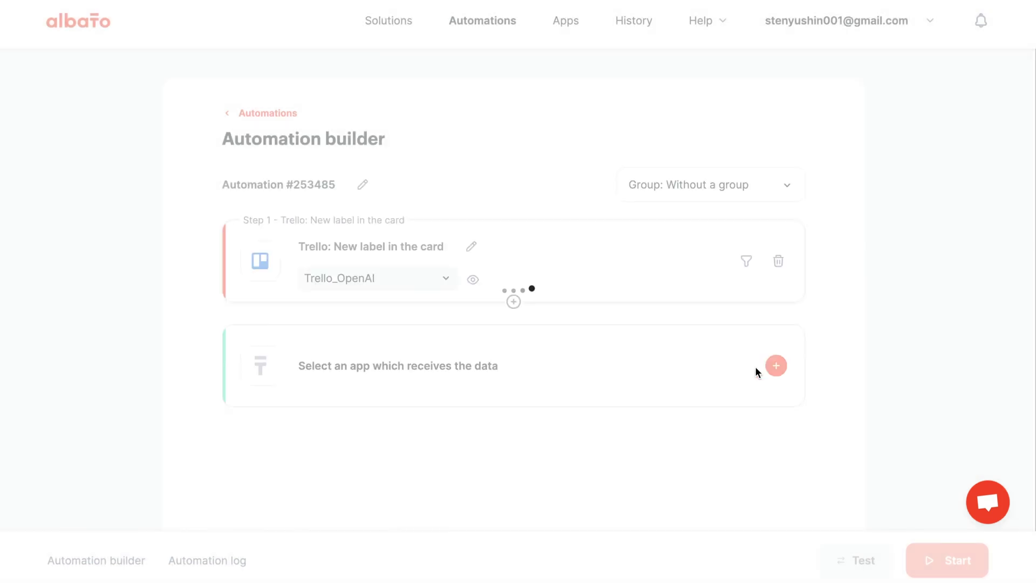
- Add an OpenAI 'Create chat completion' action using the first OpenAI connection
mouse_move(513, 407)
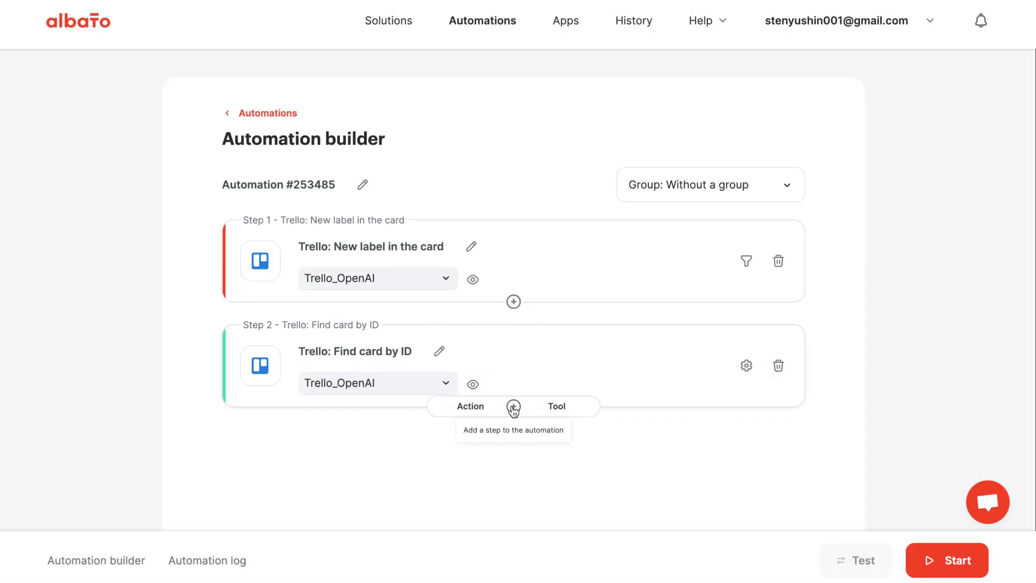
left_click(465, 410)
left_click(405, 247)
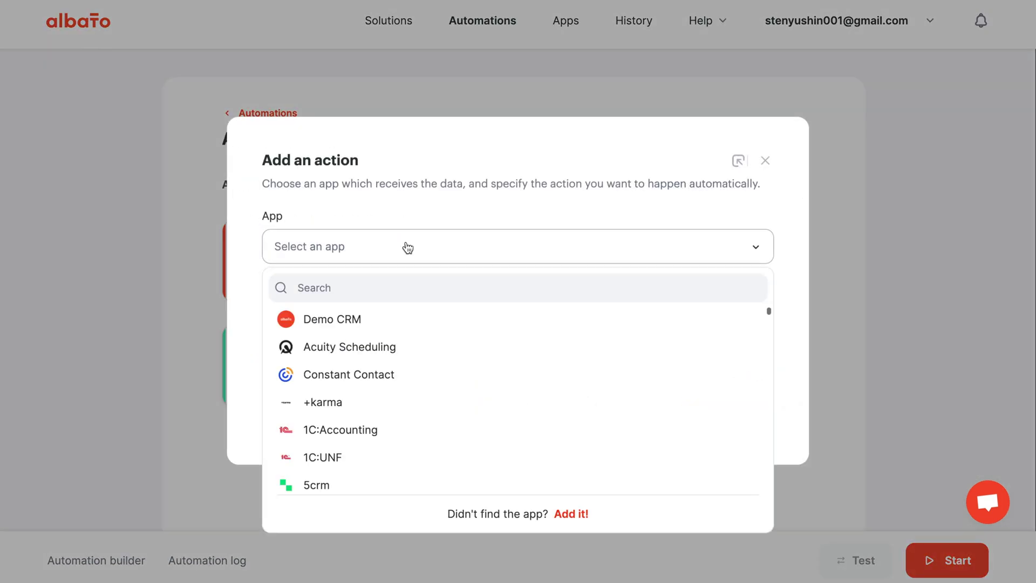
type("ope")
left_click(398, 327)
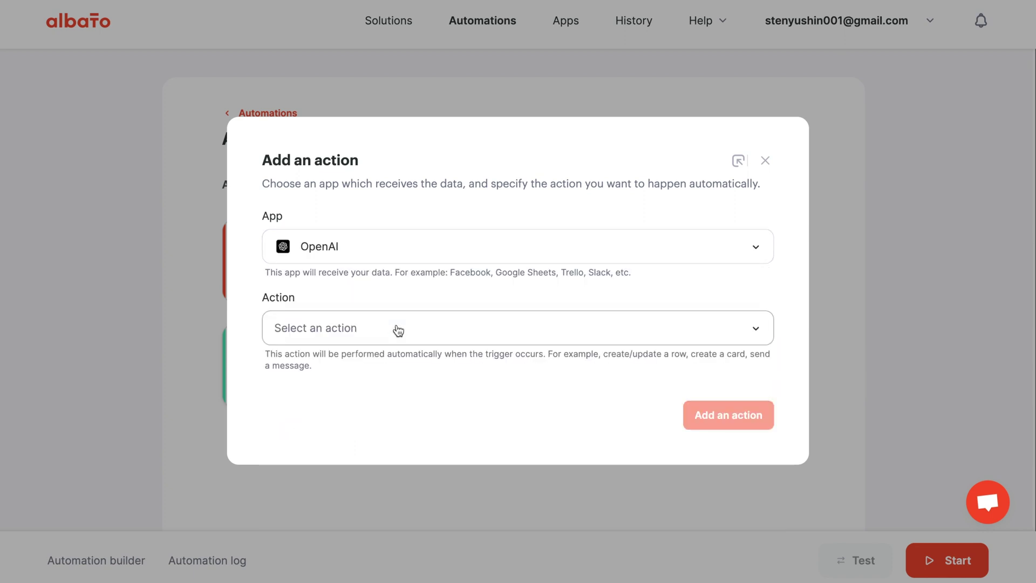
left_click(398, 328)
left_click(407, 483)
left_click(422, 394)
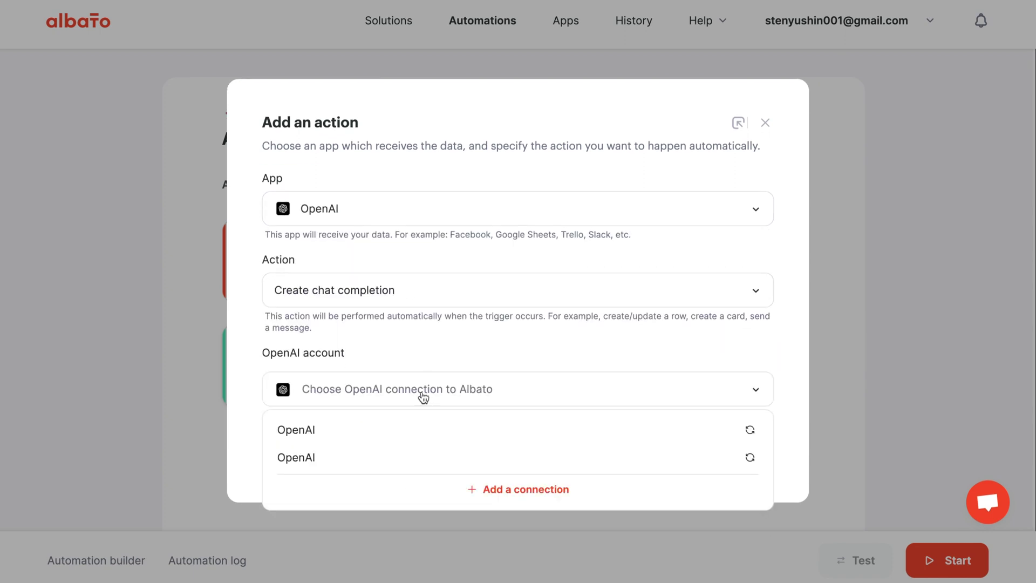
left_click(426, 430)
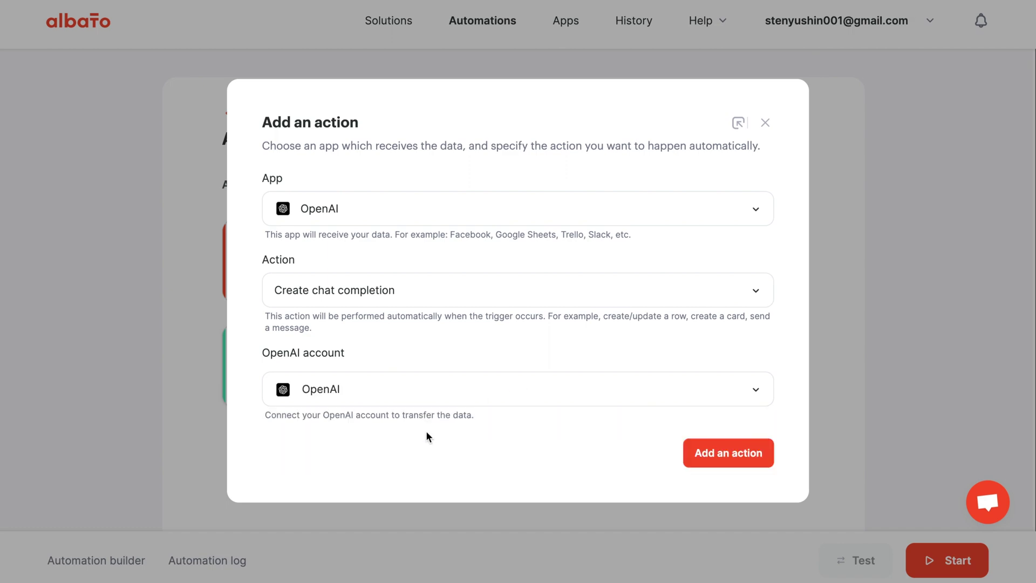
left_click(716, 452)
- Set model gpt-3.5-turbo, Max tokens 1500, and Stream to No (0)
scroll(384, 275, "down", 1)
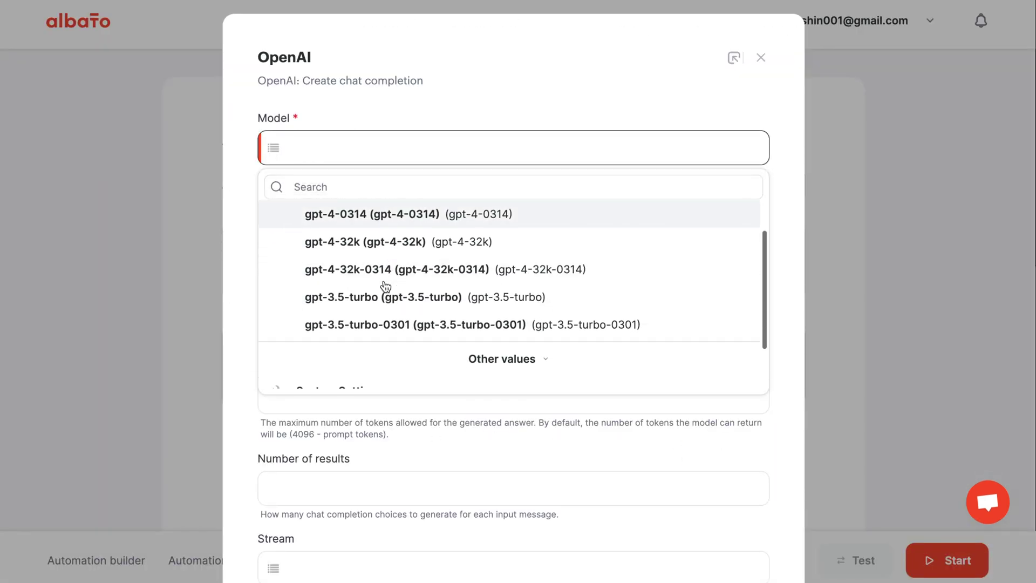
left_click(388, 306)
left_click(338, 216)
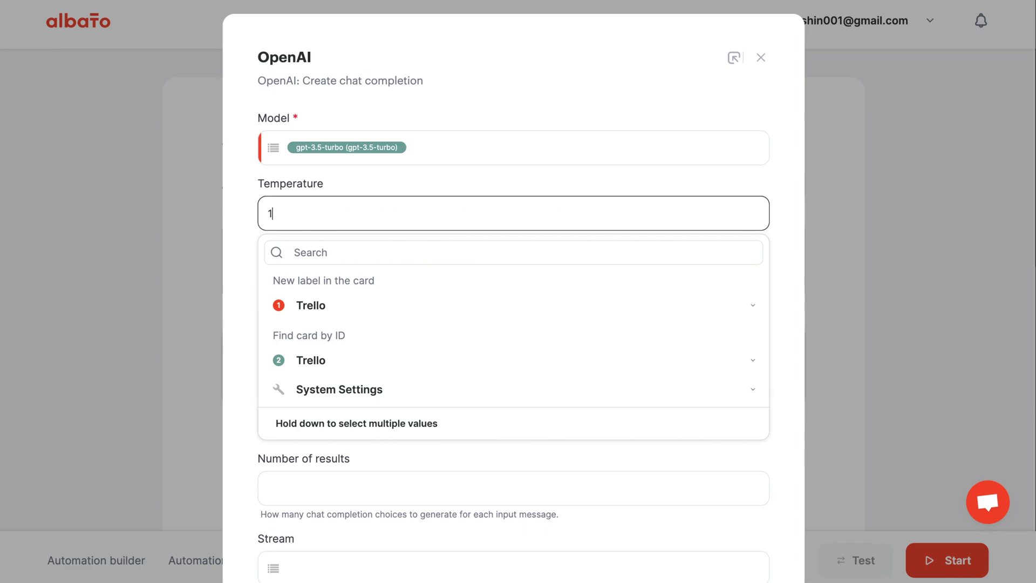
left_click(334, 402)
type("1500")
left_click(241, 322)
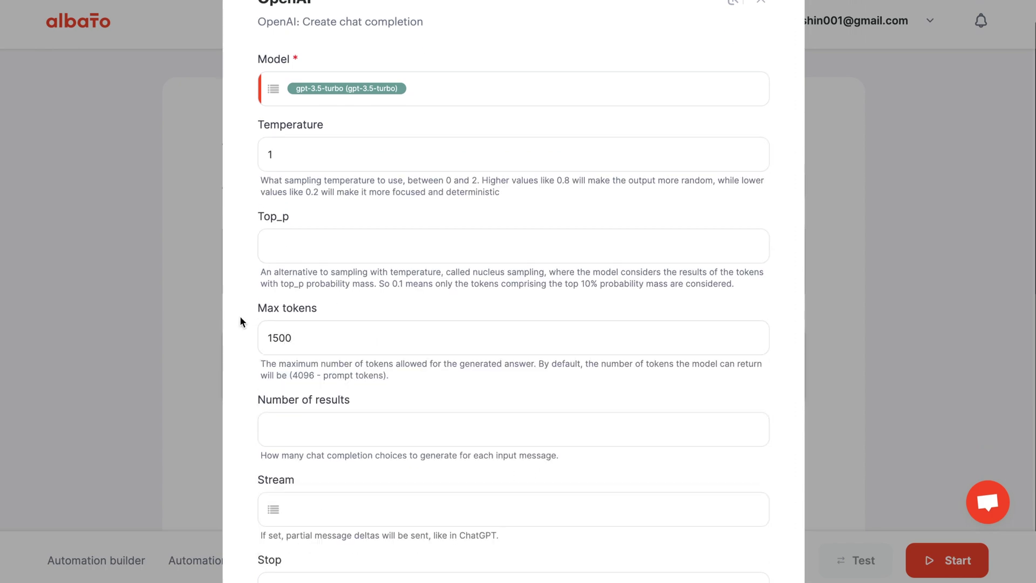
scroll(250, 346, "down", 3)
left_click(278, 340)
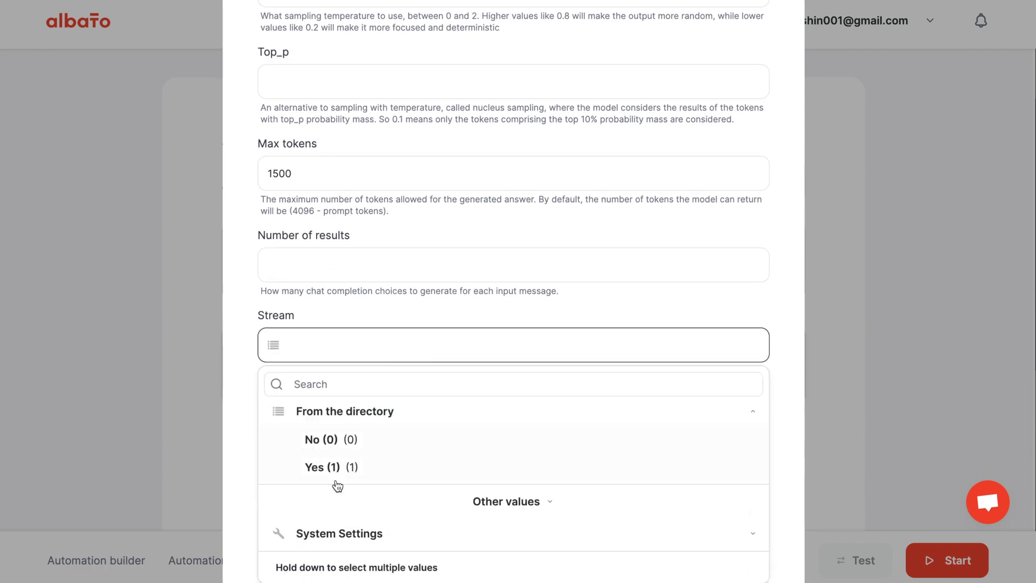
left_click(324, 438)
scroll(252, 453, "down", 2)
scroll(253, 449, "down", 6)
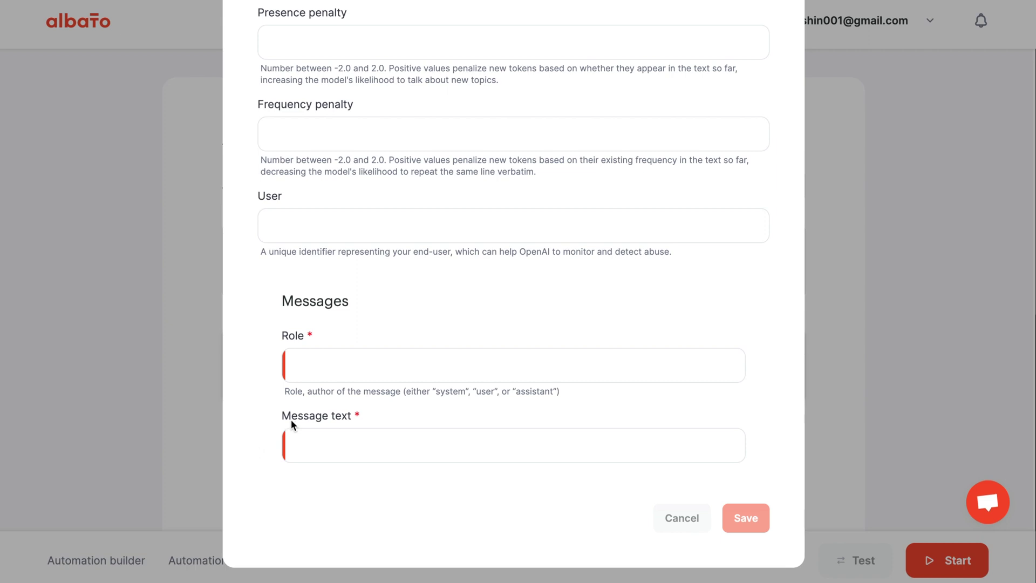
- Set the message Role to assistant
left_click(379, 365)
type("assistant")
left_click(322, 450)
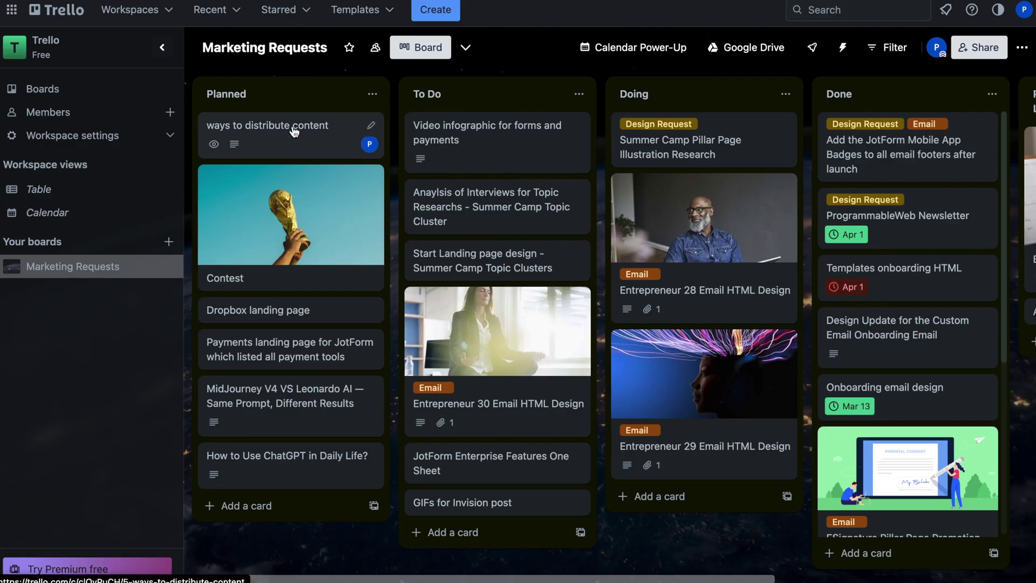
left_click(294, 132)
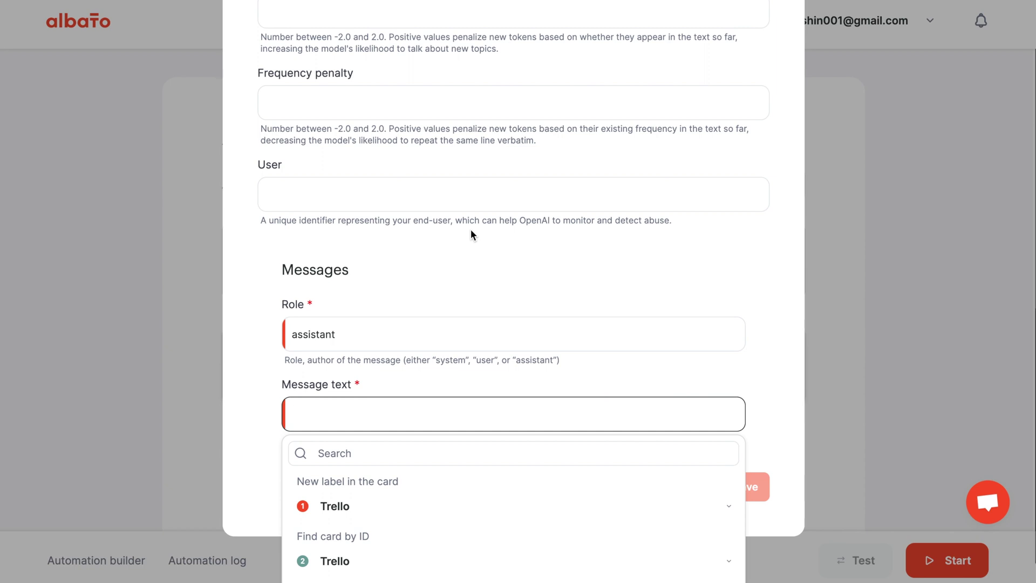
- Write a prompt asking for 5 topic ideas and 5 subtopics about the card Description, then save
type("if i were to write an article aba")
key("BackSpace")
type("out")
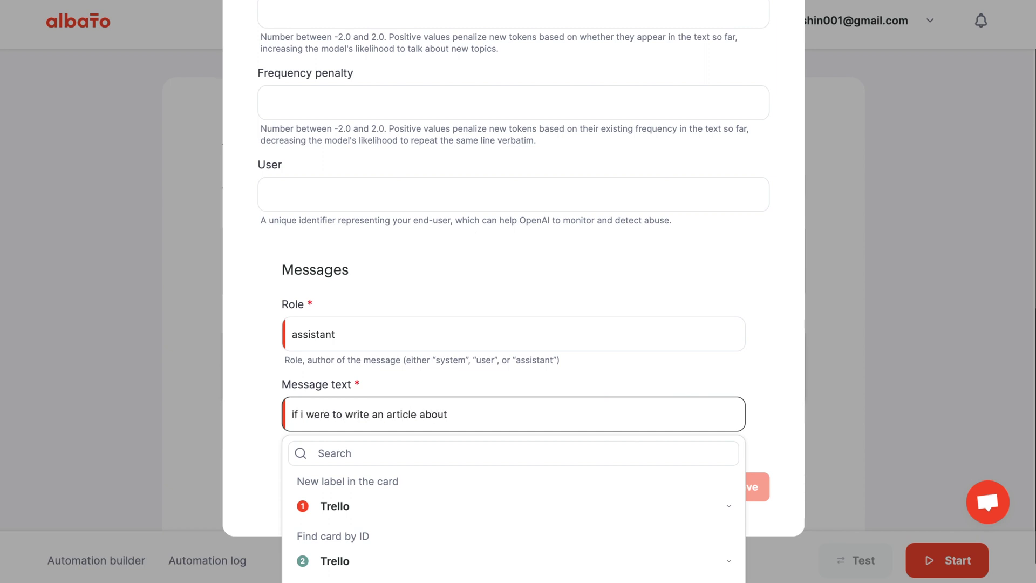
scroll(537, 481, "down", 1)
left_click(536, 455)
left_click(493, 453)
type("what are 5 topic ideas? What are 5 r")
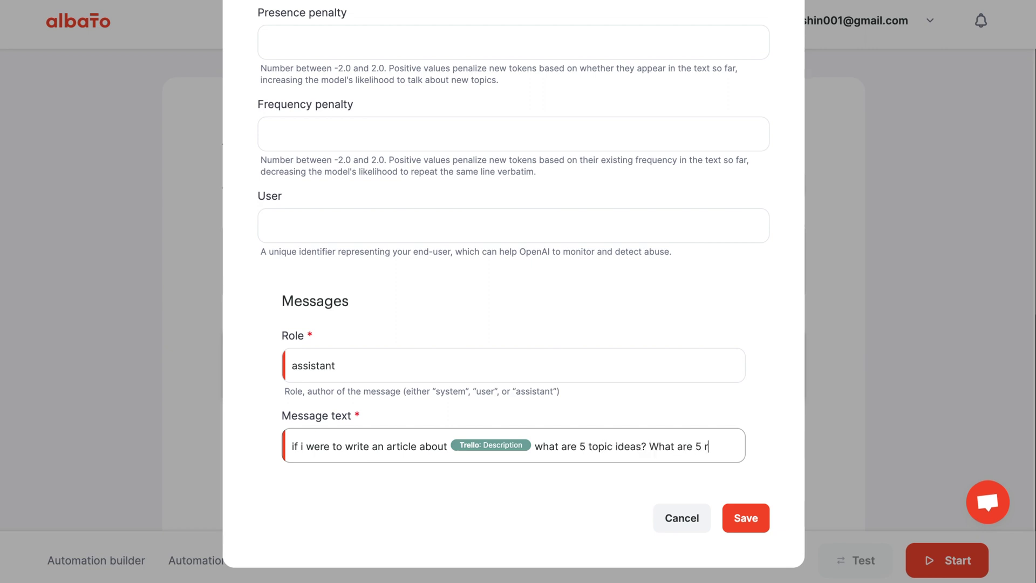
type("elated subto[ic")
key("BackSpace")
key("BackSpace")
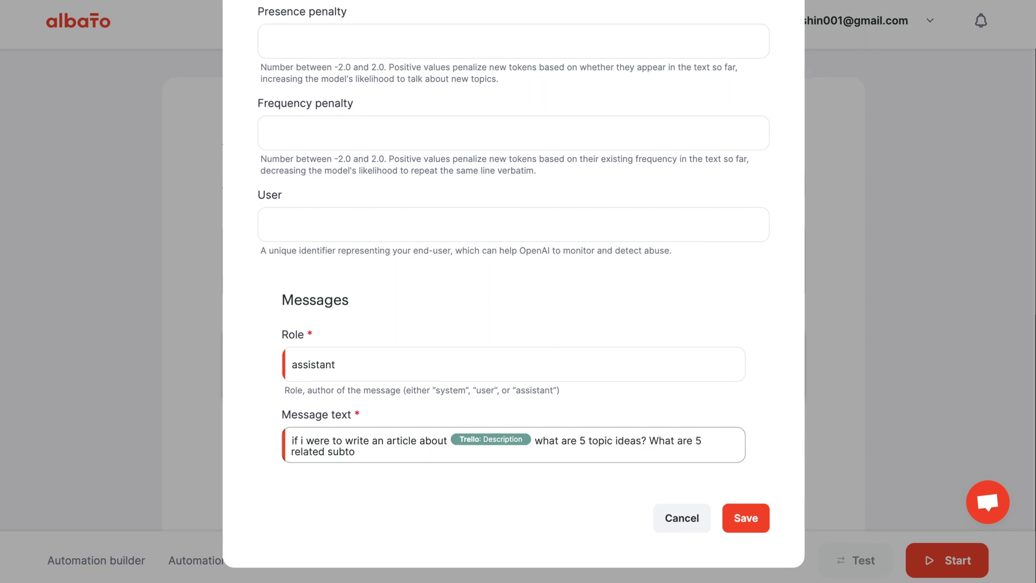
type("pics?")
left_click(746, 518)
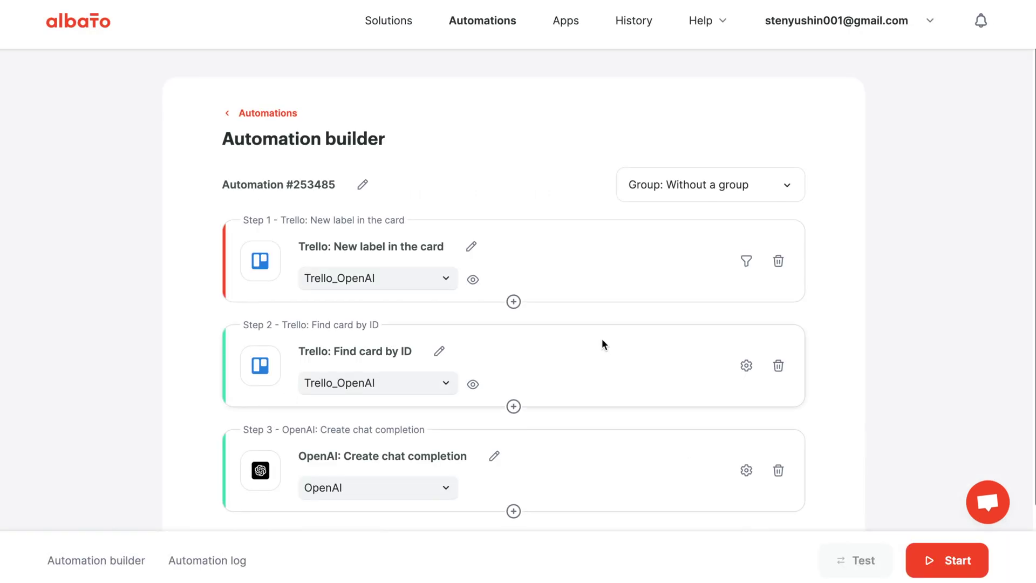
- Add a Trello 'Add comment' action after the OpenAI step
scroll(601, 338, "down", 2)
mouse_move(514, 423)
left_click(465, 417)
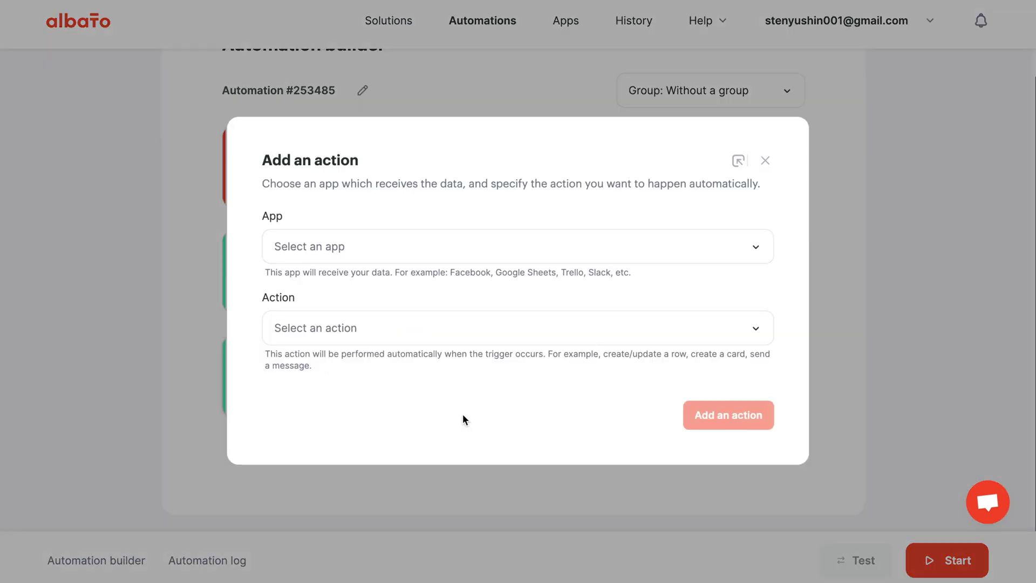
left_click(394, 246)
type("tre")
left_click(394, 430)
left_click(370, 330)
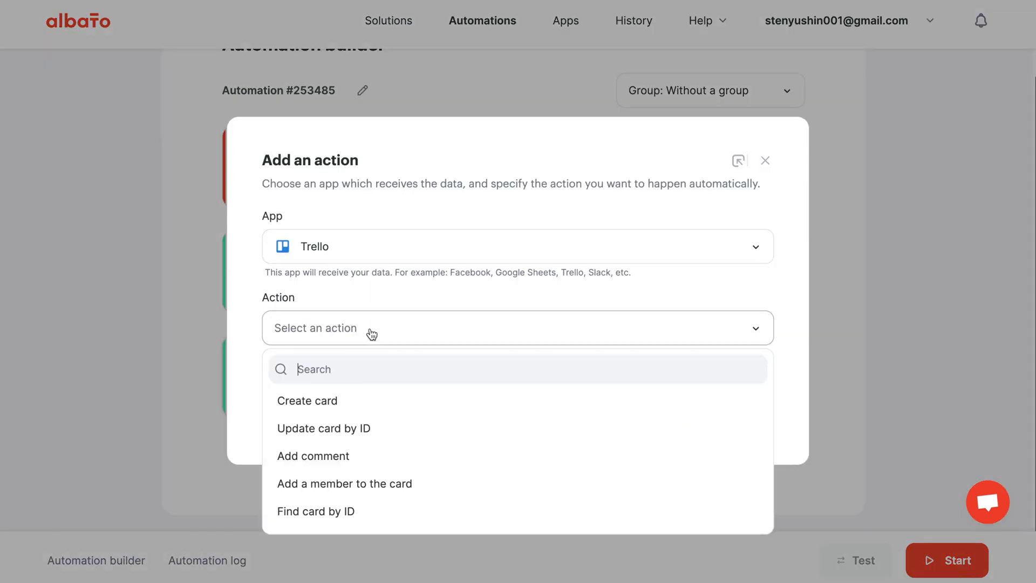
left_click(396, 456)
left_click(733, 455)
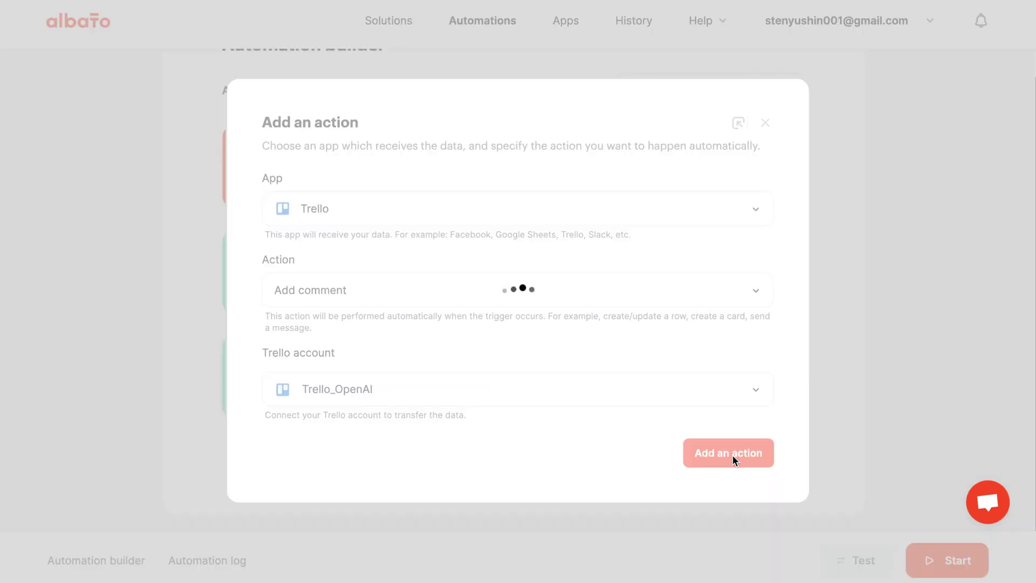
- Set the comment's Card ID to the ID from 'Find card by ID'
left_click(400, 269)
left_click(399, 414)
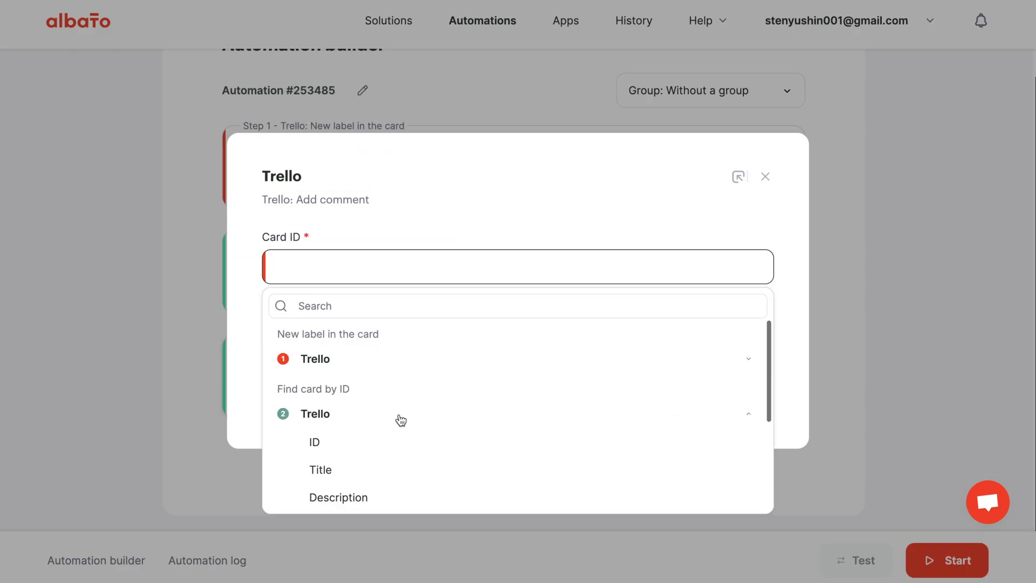
scroll(401, 427, "down", 2)
left_click(378, 382)
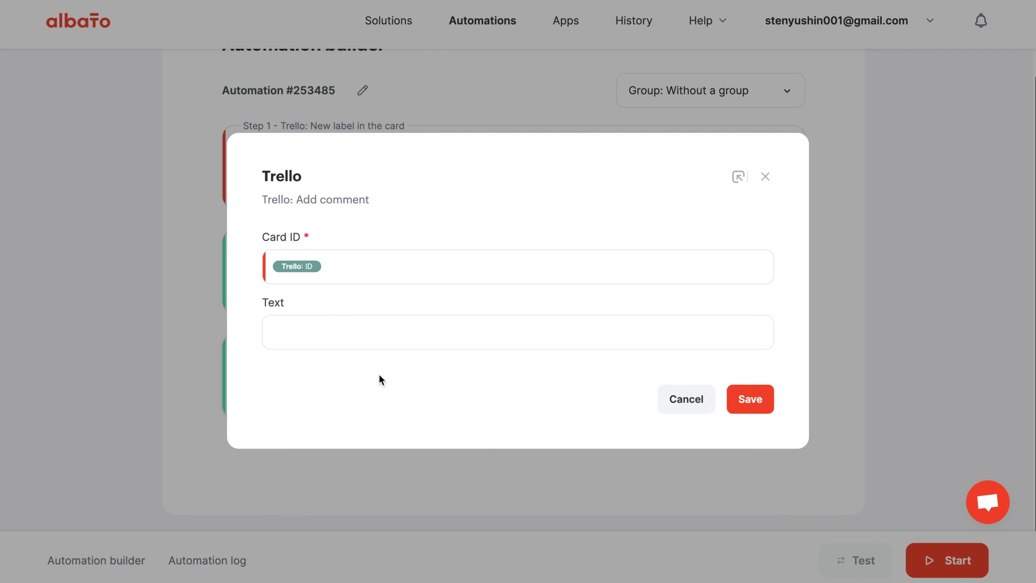
- Fill the comment Text with OpenAI's Response content, save, and start the automation
left_click(364, 335)
left_click(373, 530)
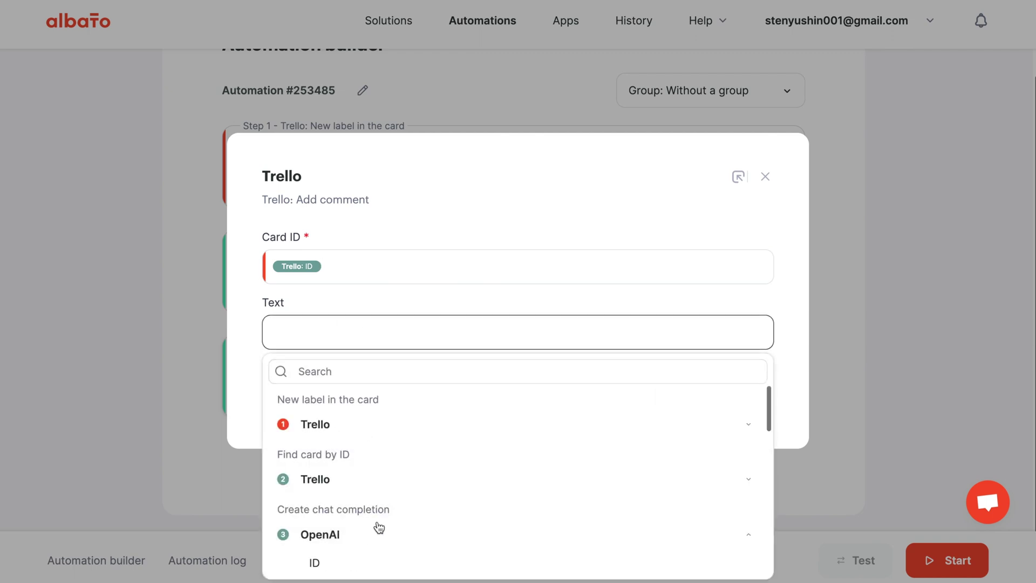
scroll(378, 527, "down", 3)
scroll(379, 528, "down", 3)
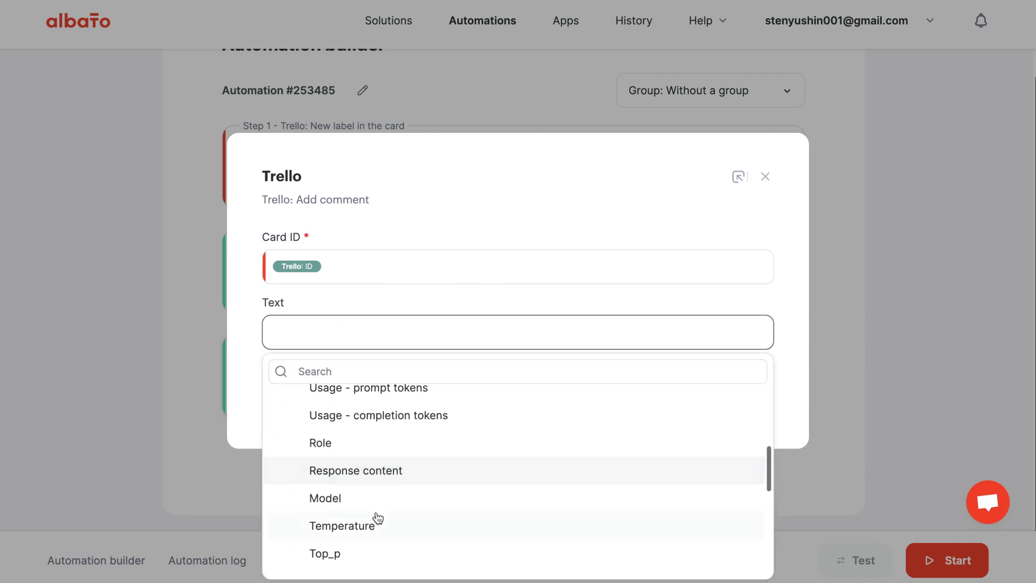
left_click(372, 471)
left_click(749, 398)
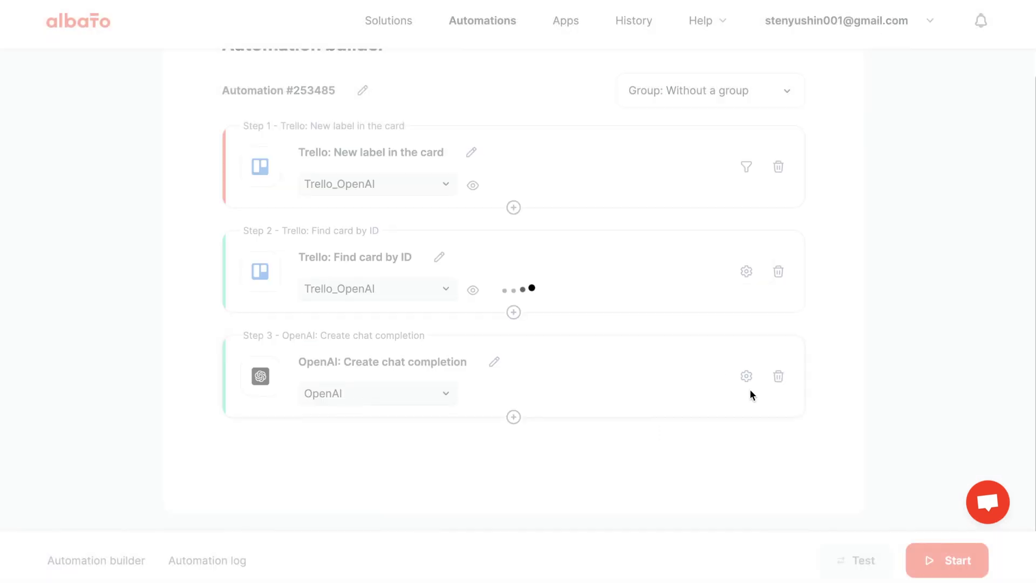
left_click(928, 563)
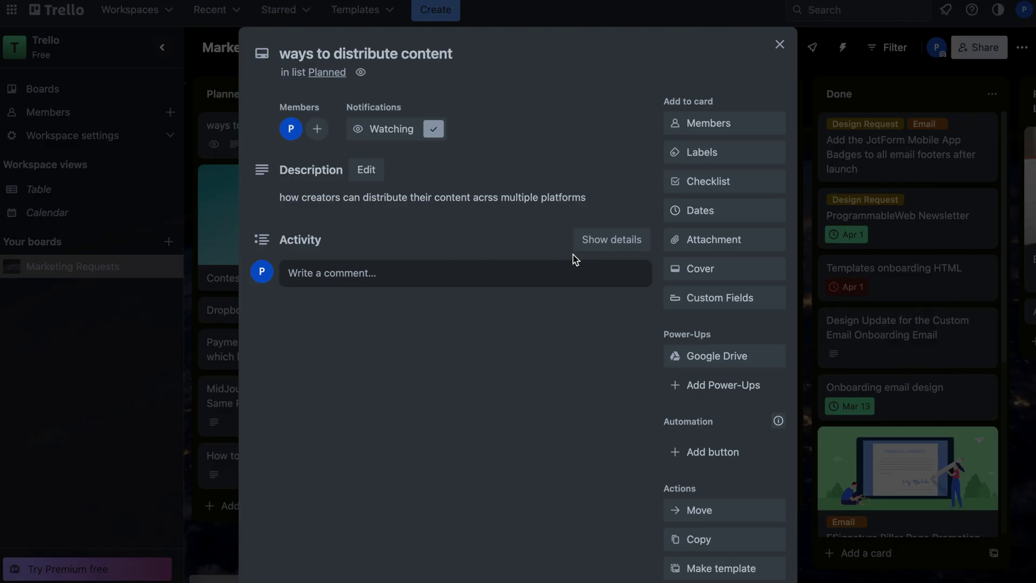
- Add the purple label to the 'ways to distribute content' card
left_click(688, 154)
left_click(727, 264)
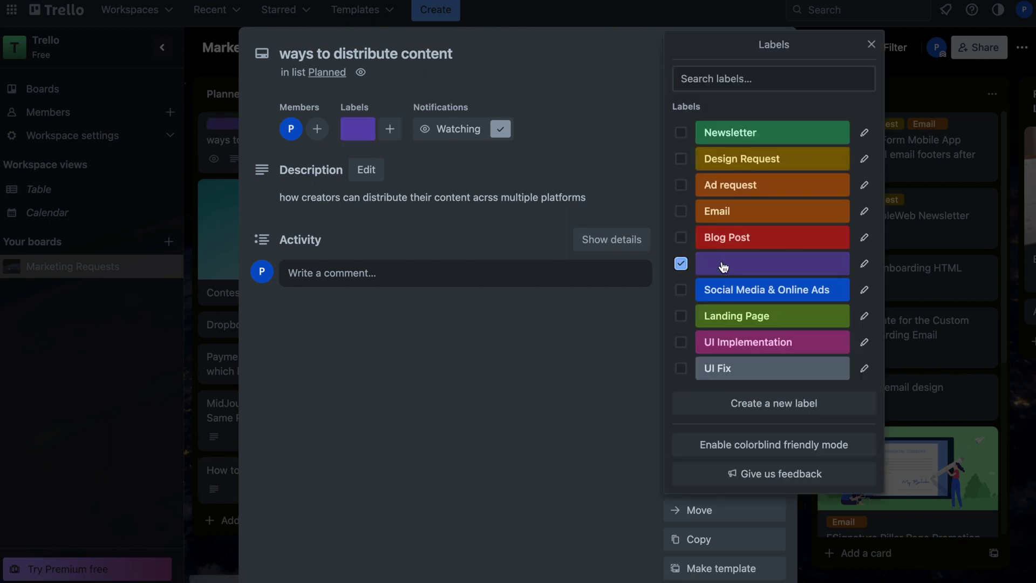
left_click(582, 110)
scroll(634, 216, "down", 3)
scroll(634, 215, "up", 3)
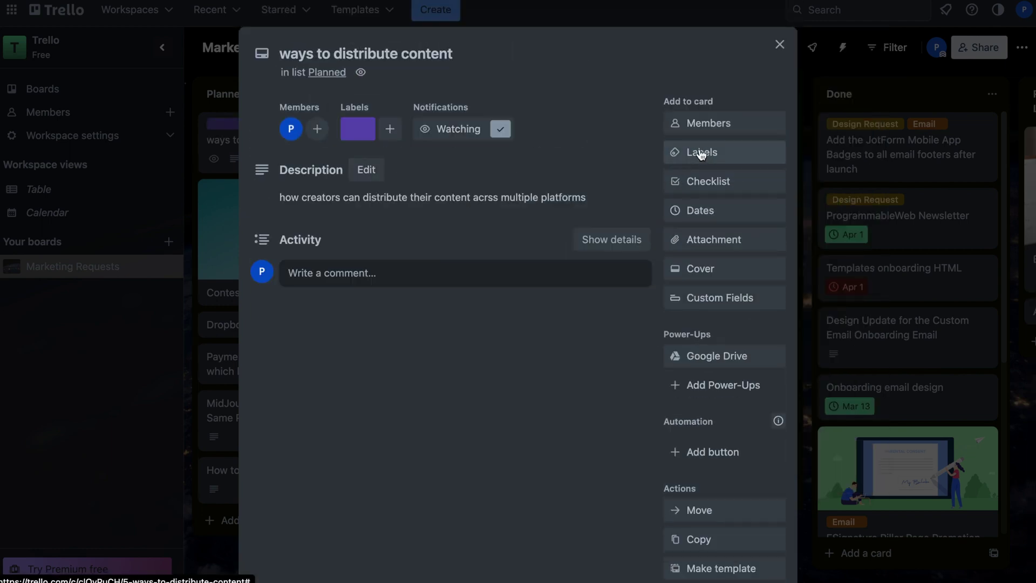
- Rename the purple label to OpenAI, keeping it on the card
left_click(769, 156)
left_click(864, 264)
type("Opw")
key("BackSpace")
type("enAI")
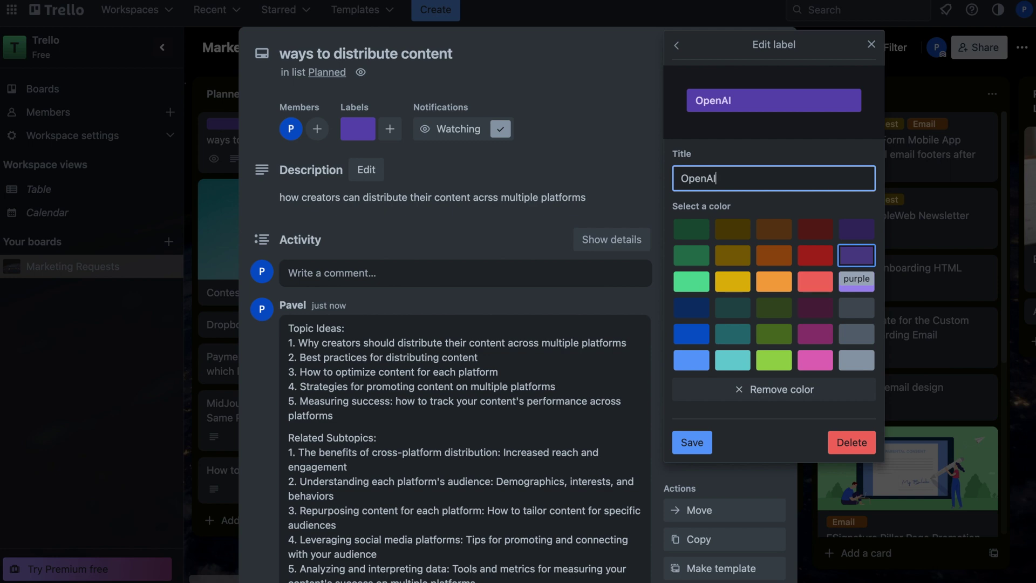
key("Return")
scroll(446, 300, "down", 2)
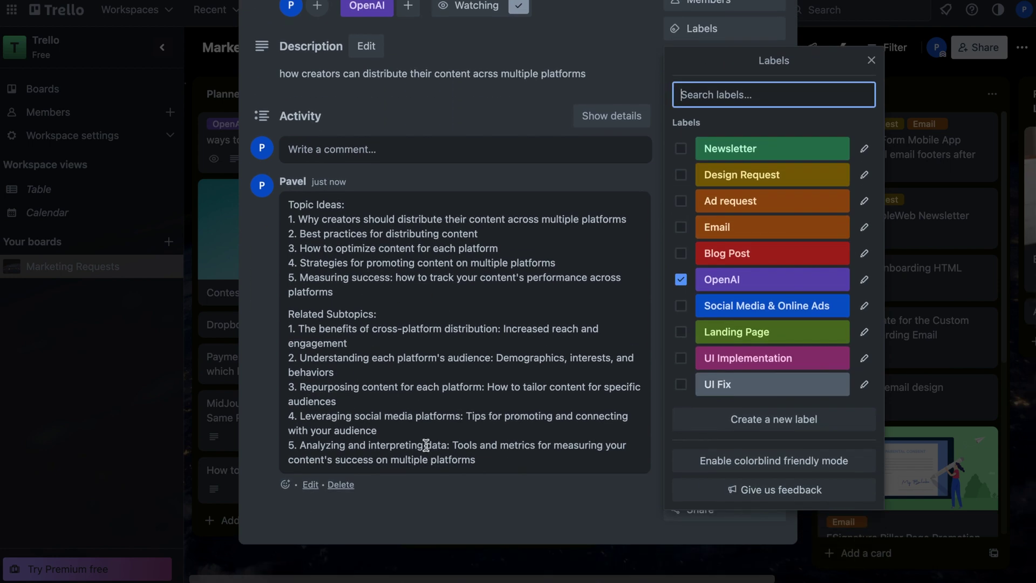
scroll(540, 281, "up", 2)
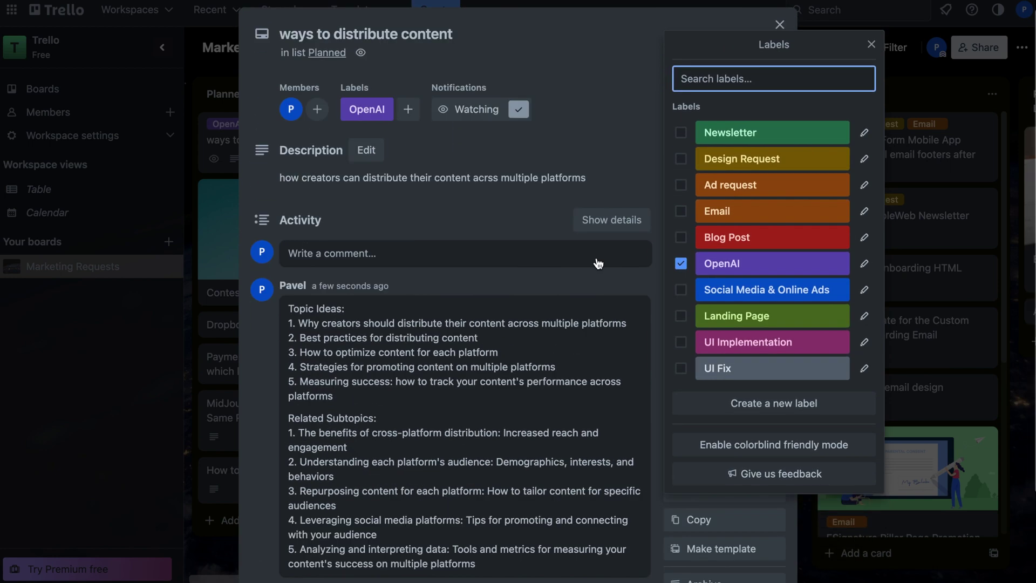
left_click(732, 264)
left_click(728, 263)
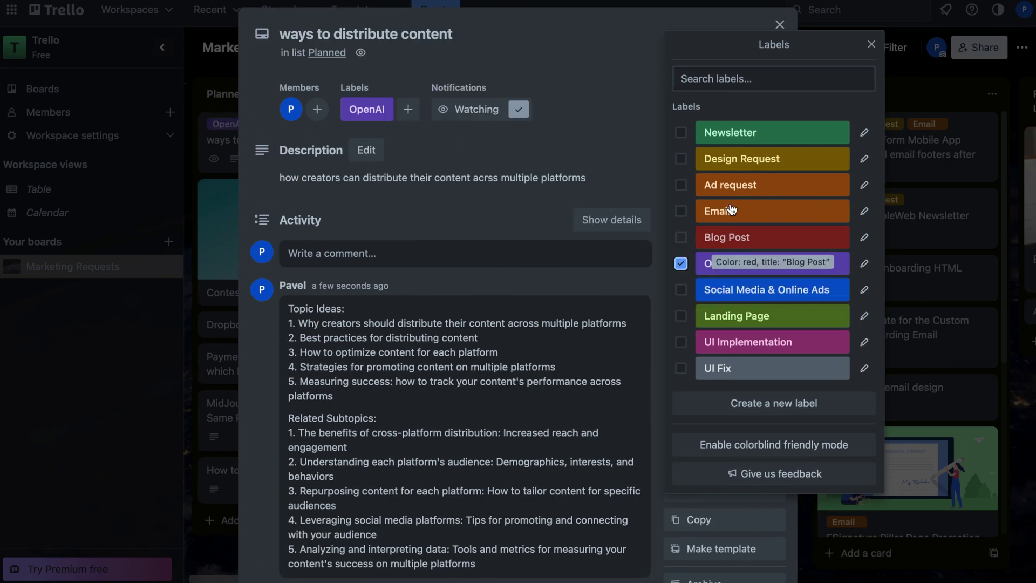
- Rename the red Blog Post label to 'Open AI 2'
left_click(865, 238)
key("ctrl+a")
key("BackSpace")
type("Open AI 2")
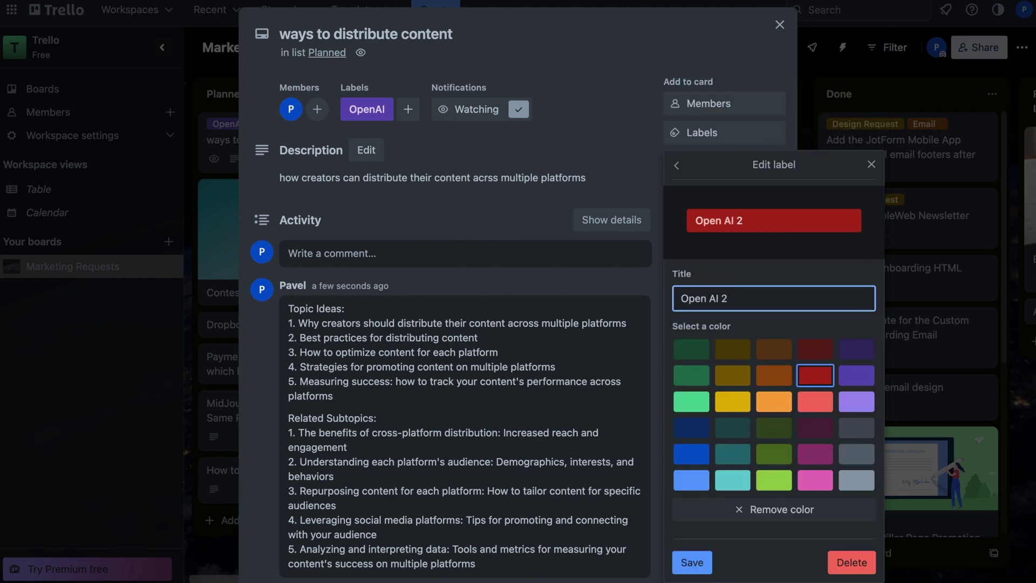
left_click(692, 563)
key("Escape")
- Add the Open AI 2 label to the card
left_click(702, 135)
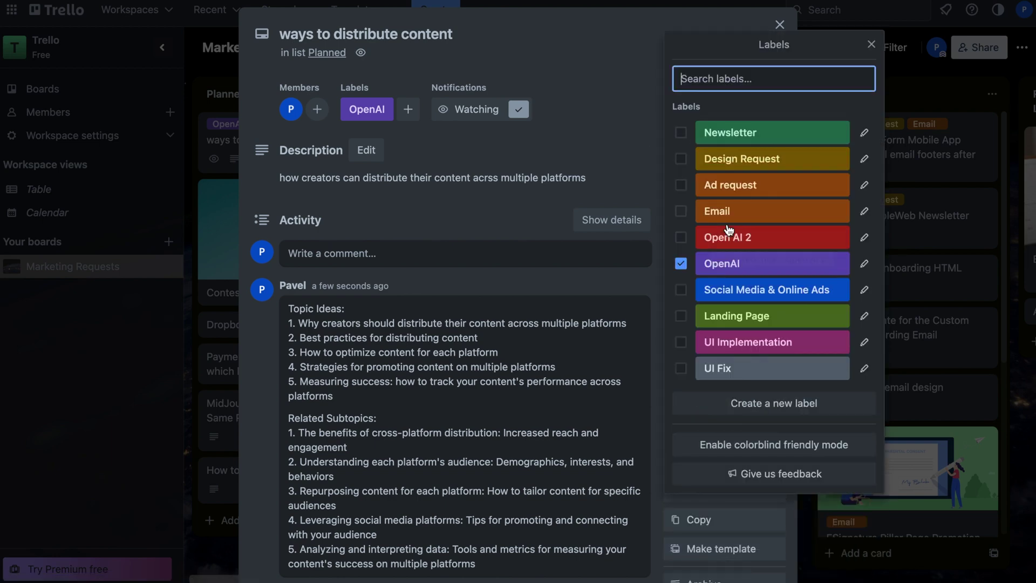
left_click(729, 238)
left_click(654, 156)
scroll(654, 156, "down", 2)
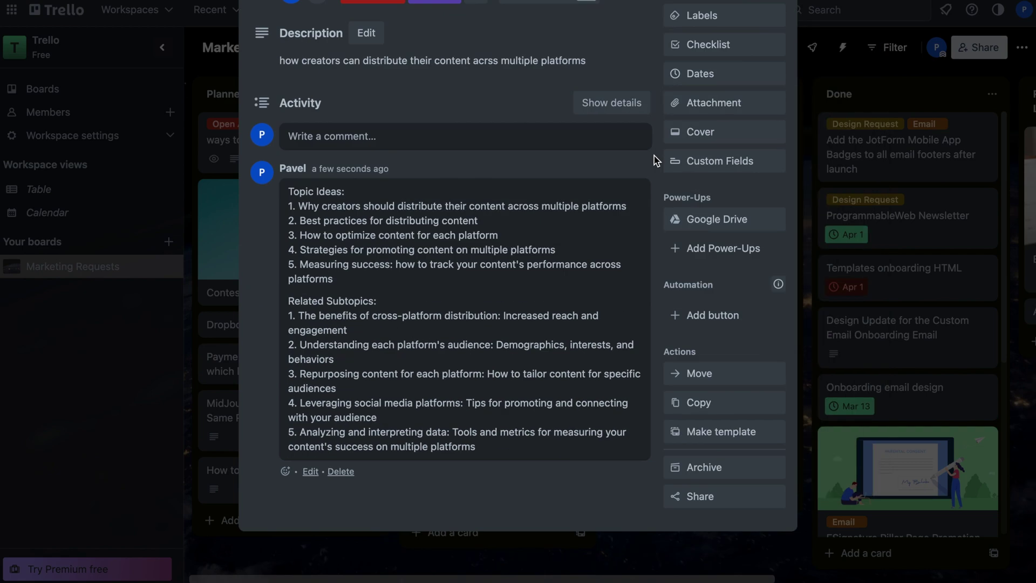
scroll(654, 155, "up", 3)
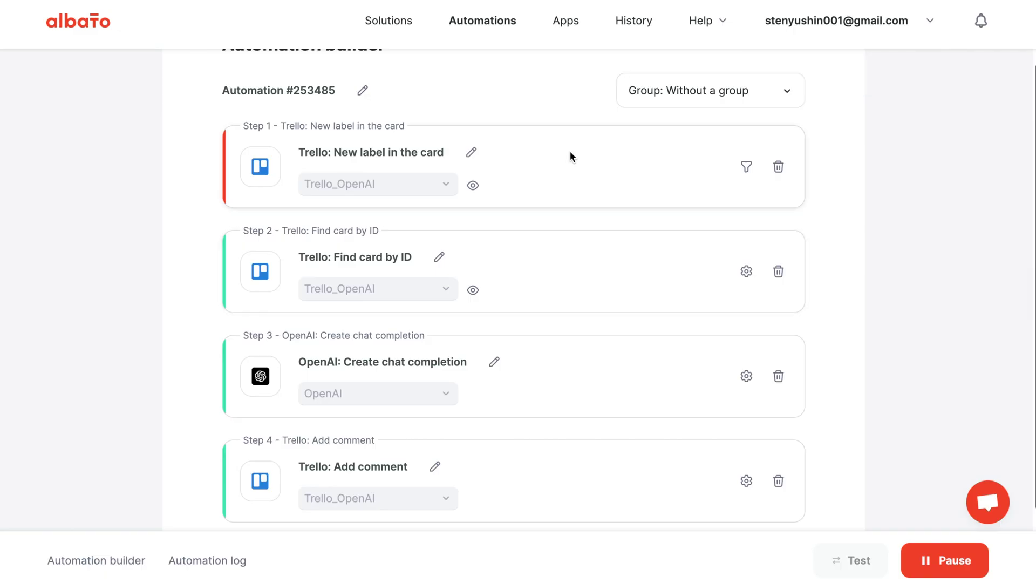
- Check the 8:03 AM run's trigger request details in the Automation log, then pause the automation
left_click(201, 564)
scroll(576, 387, "down", 2)
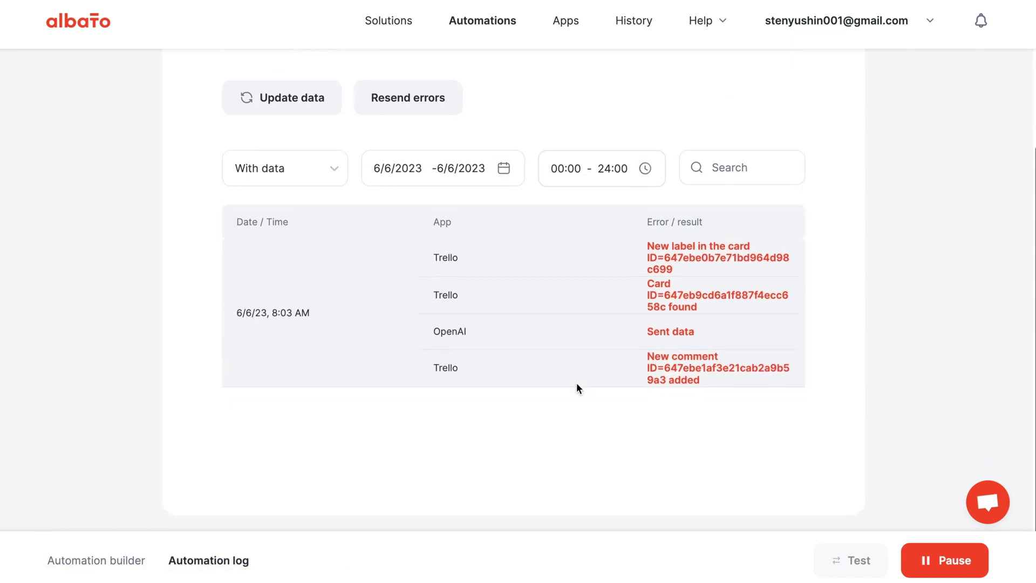
left_click(691, 253)
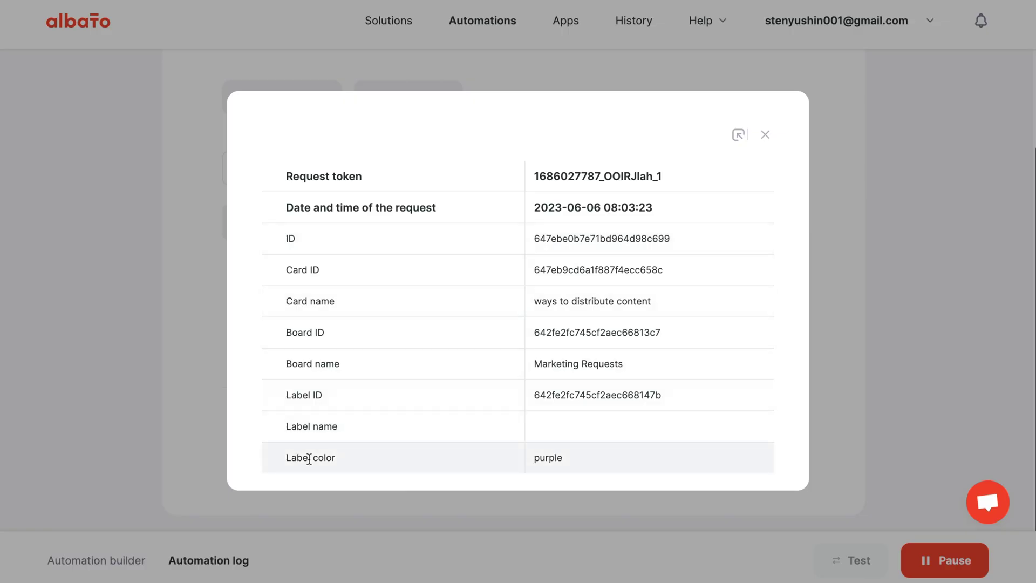
left_click(765, 135)
scroll(317, 139, "up", 2)
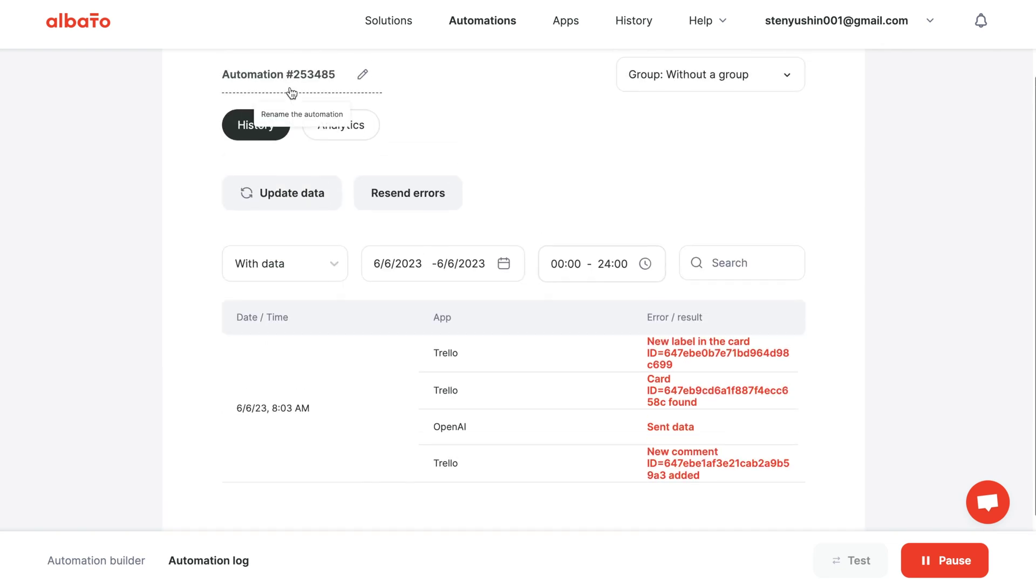
left_click(930, 561)
scroll(425, 308, "up", 2)
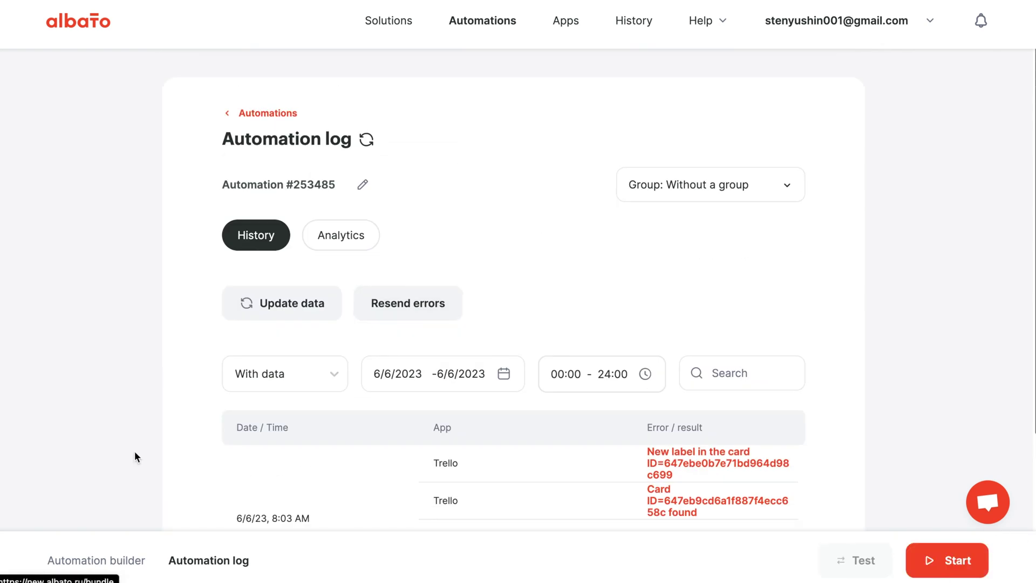
- Add a trigger filter condition 'Label color Equals purple' and save it
left_click(96, 562)
left_click(745, 259)
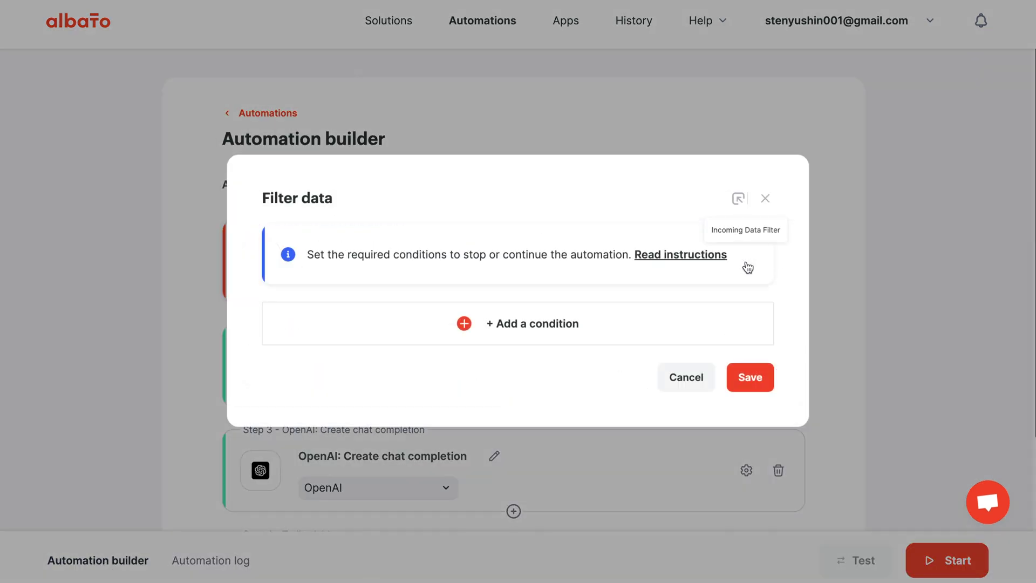
left_click(523, 322)
left_click(417, 314)
scroll(354, 476, "down", 2)
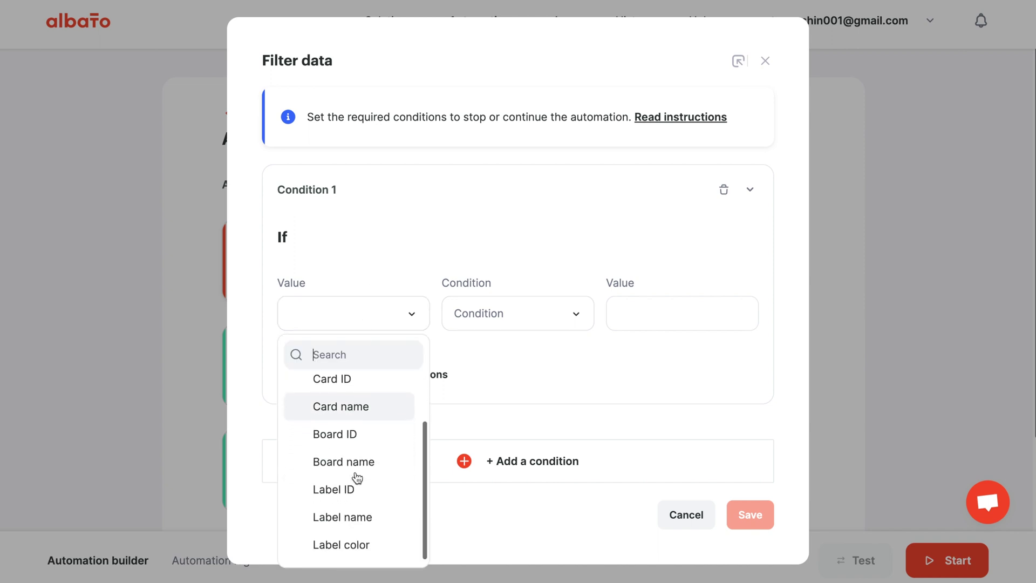
left_click(513, 314)
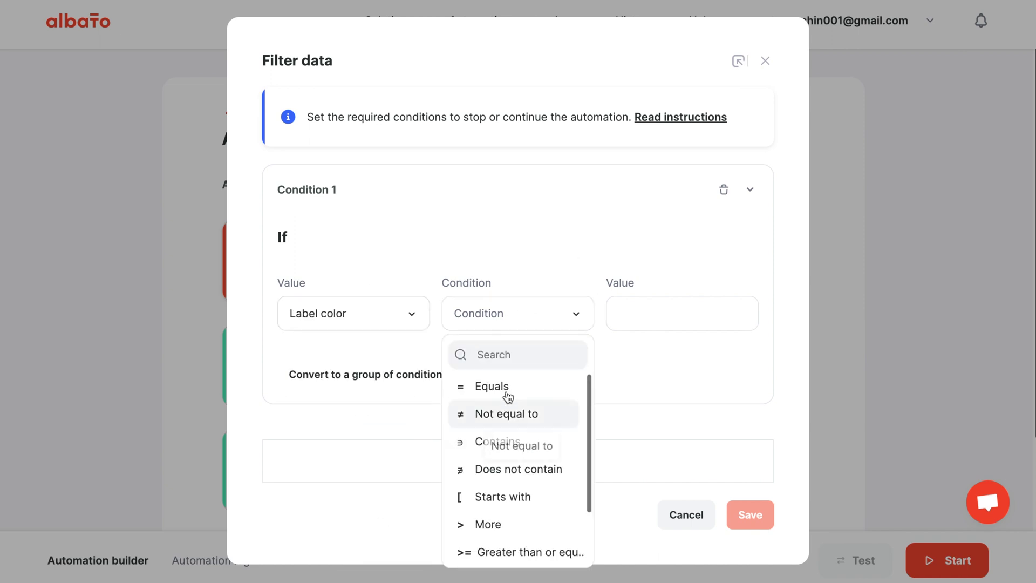
left_click(502, 384)
left_click(652, 316)
type("purple")
left_click(614, 264)
left_click(747, 519)
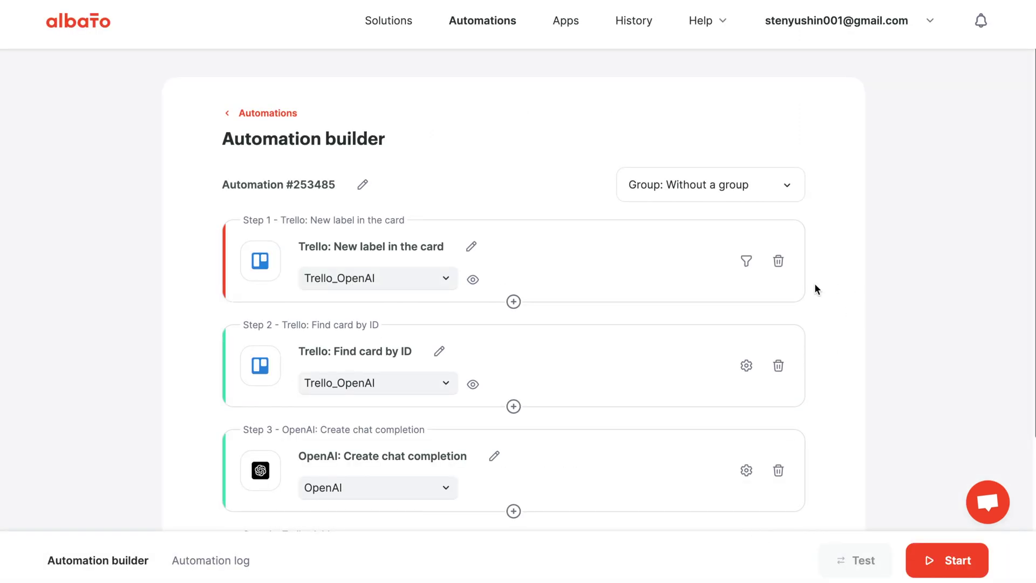